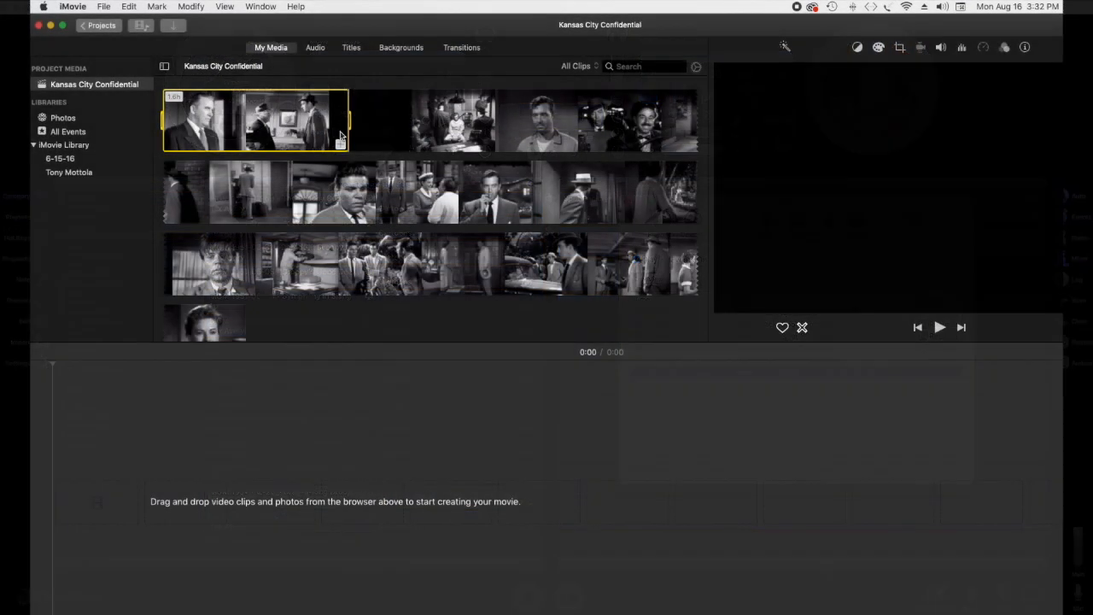
- Add the opening segment of Kansas City Confidential to the timeline and export it as a video file titled Kansas City Confidential01
{"action": "left_click_drag", "start_coordinate": [340, 136], "coordinate": [188, 495]}
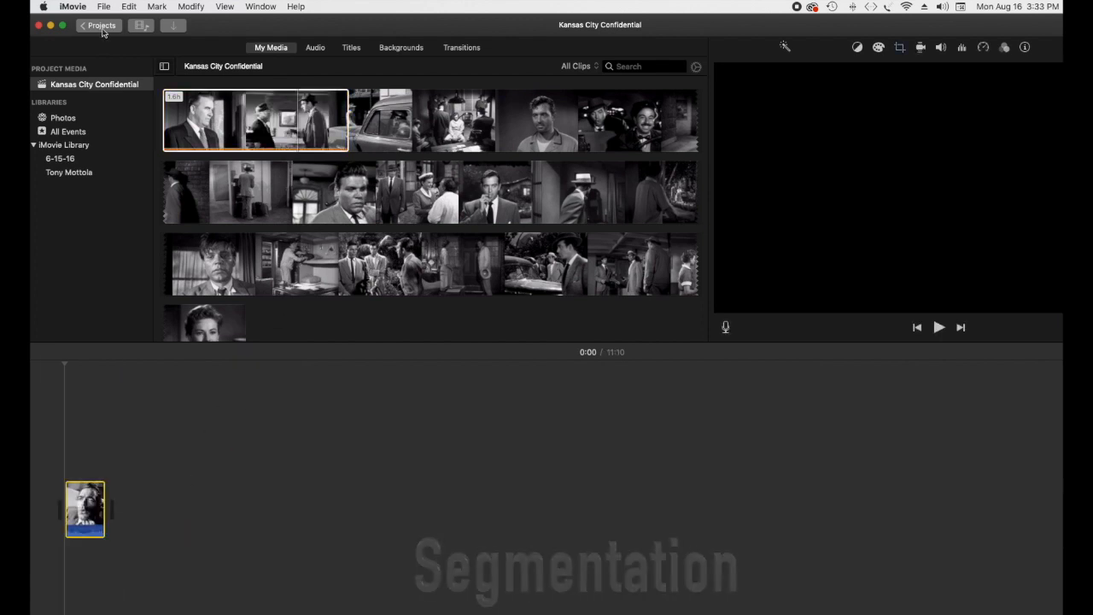
{"action": "left_click", "coordinate": [104, 6]}
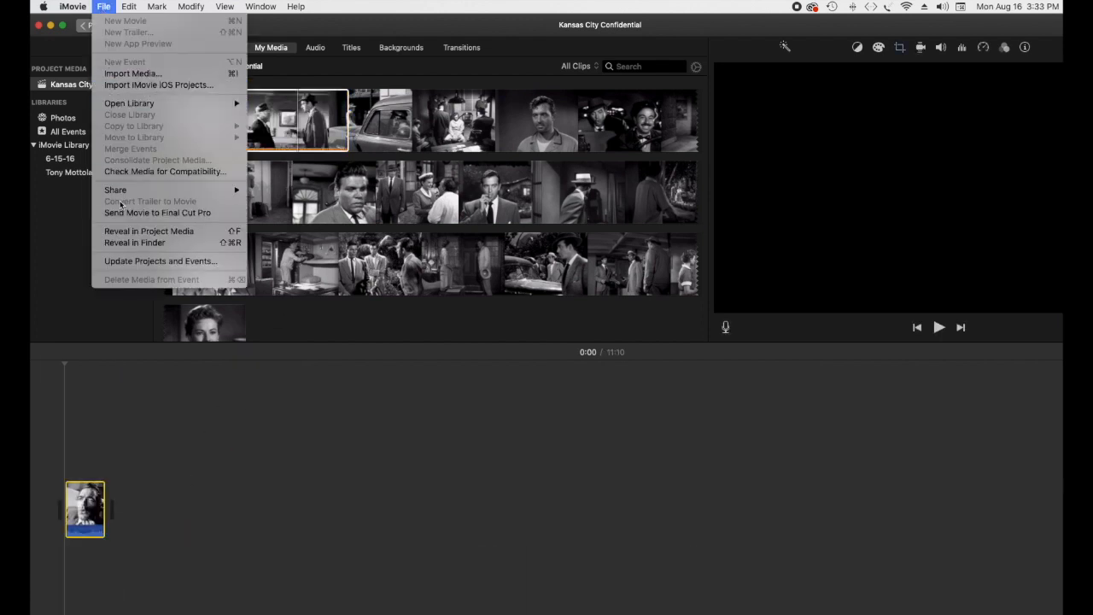
{"action": "mouse_move", "coordinate": [197, 190]}
{"action": "left_click", "coordinate": [275, 258]}
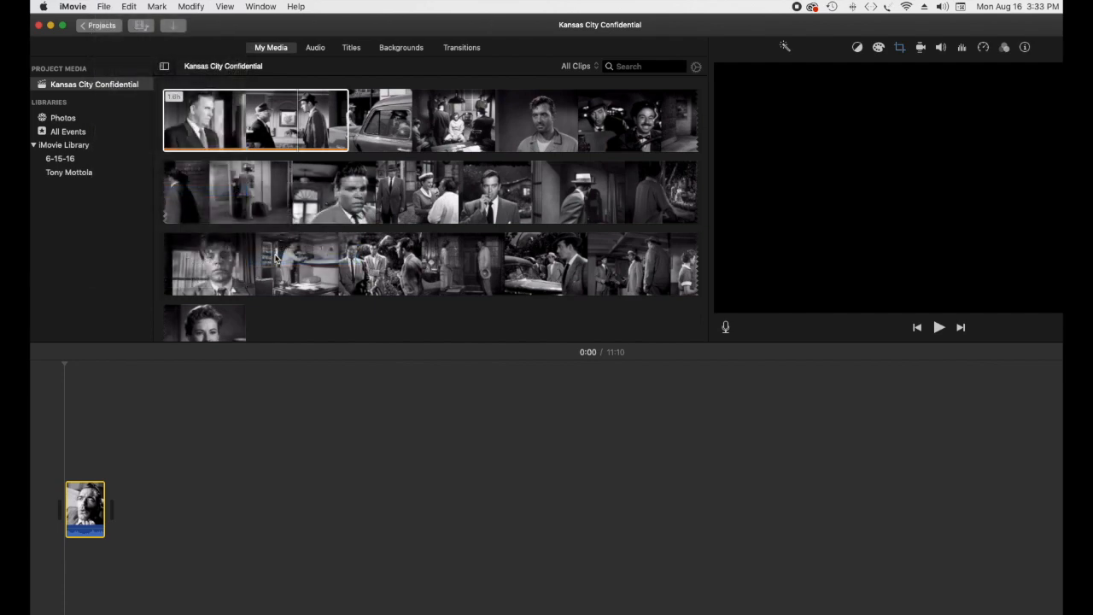
{"action": "left_click", "coordinate": [778, 159]}
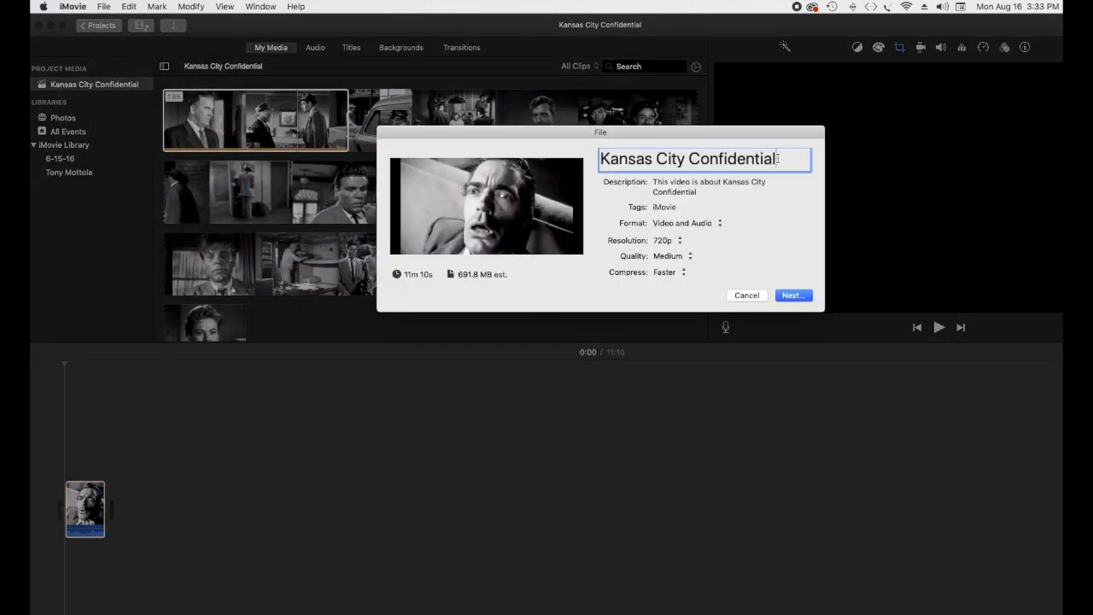
{"action": "type", "text": "01"}
{"action": "scroll", "coordinate": [778, 163], "scroll_direction": "down", "scroll_amount": 1}
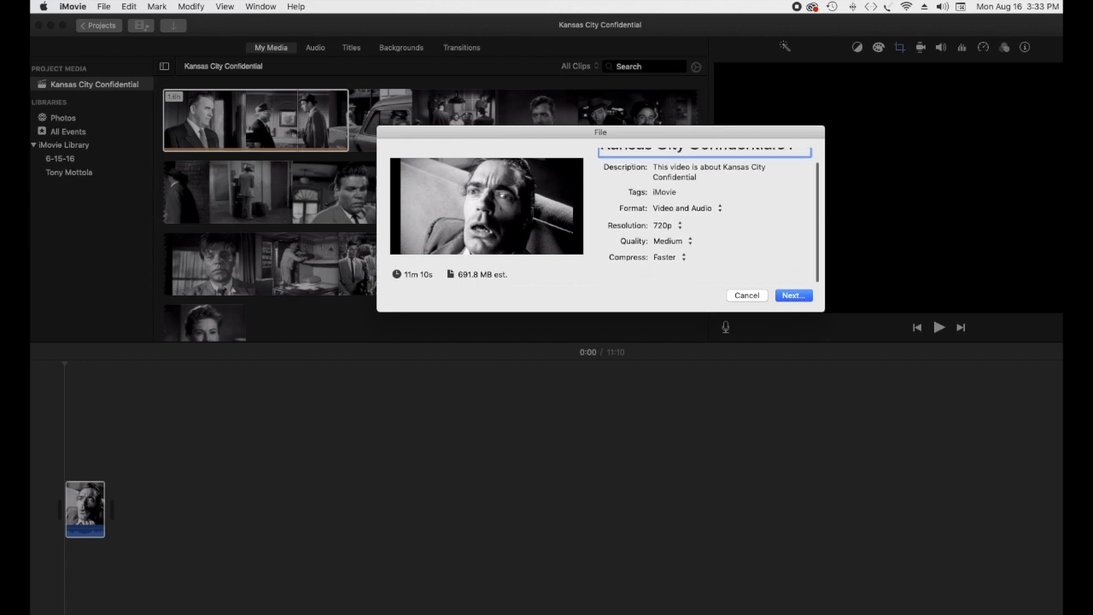
{"action": "left_click", "coordinate": [790, 297]}
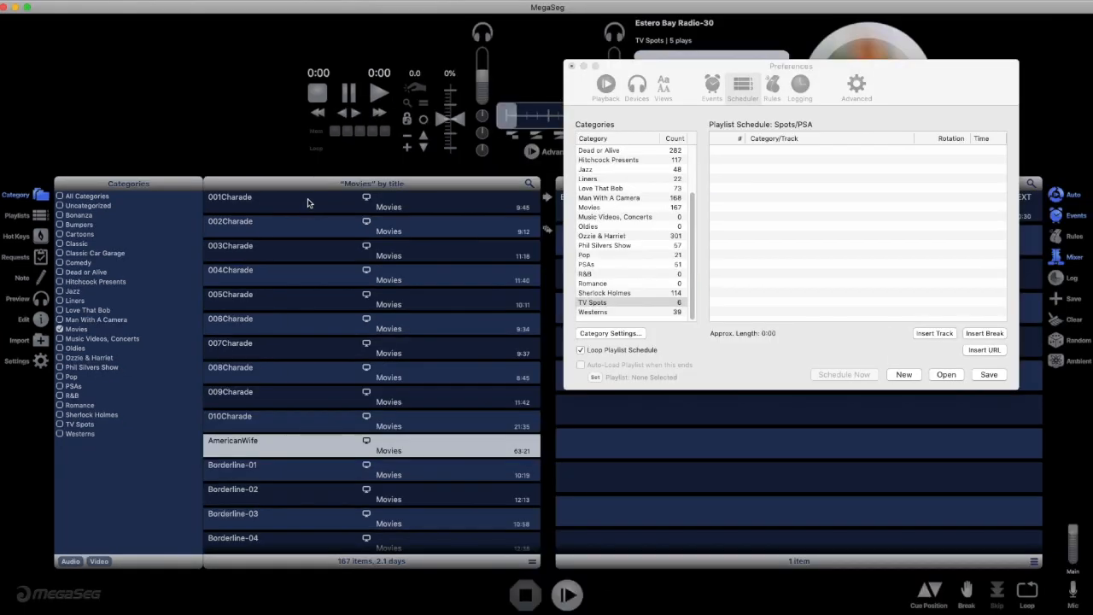
- Switch to MegaSeg and add the movie tracks 001Charade through 010Charade to the playlist schedule
{"action": "left_click", "coordinate": [307, 199]}
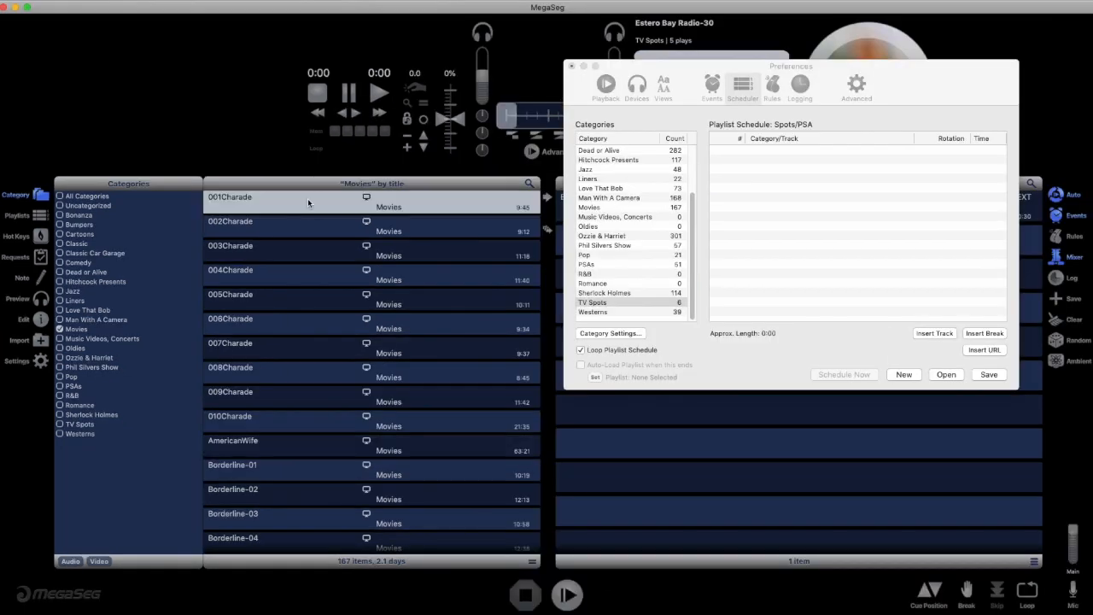
{"action": "left_click", "coordinate": [310, 427], "text": "shift"}
{"action": "left_click_drag", "start_coordinate": [301, 398], "coordinate": [784, 258]}
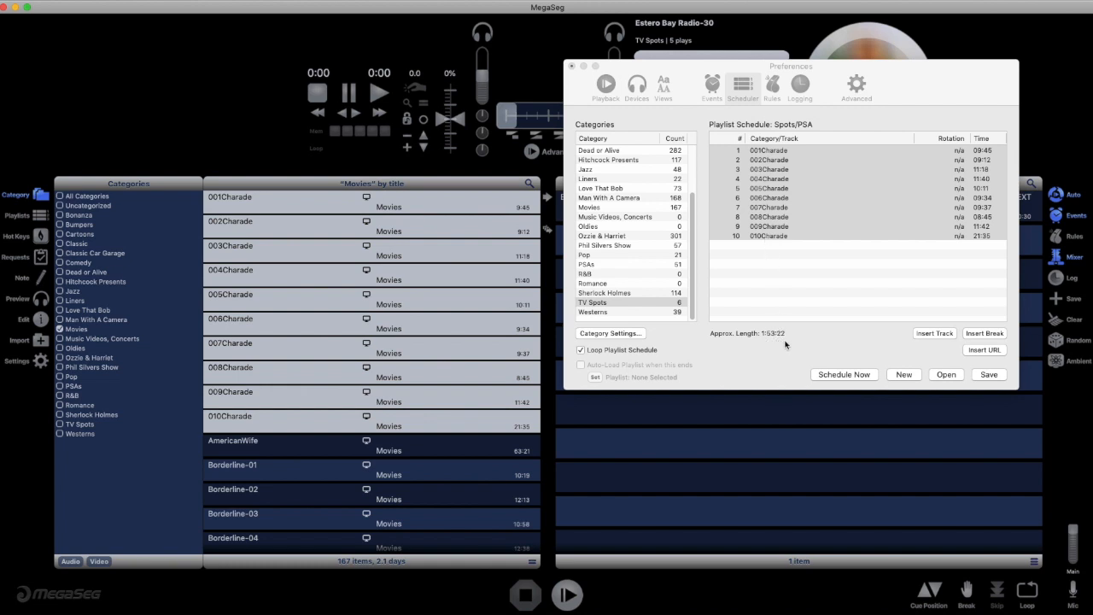
- Insert the TV Spots category between all the Charade segments and save the playlist schedule as Movie-Charade
{"action": "left_click", "coordinate": [652, 303]}
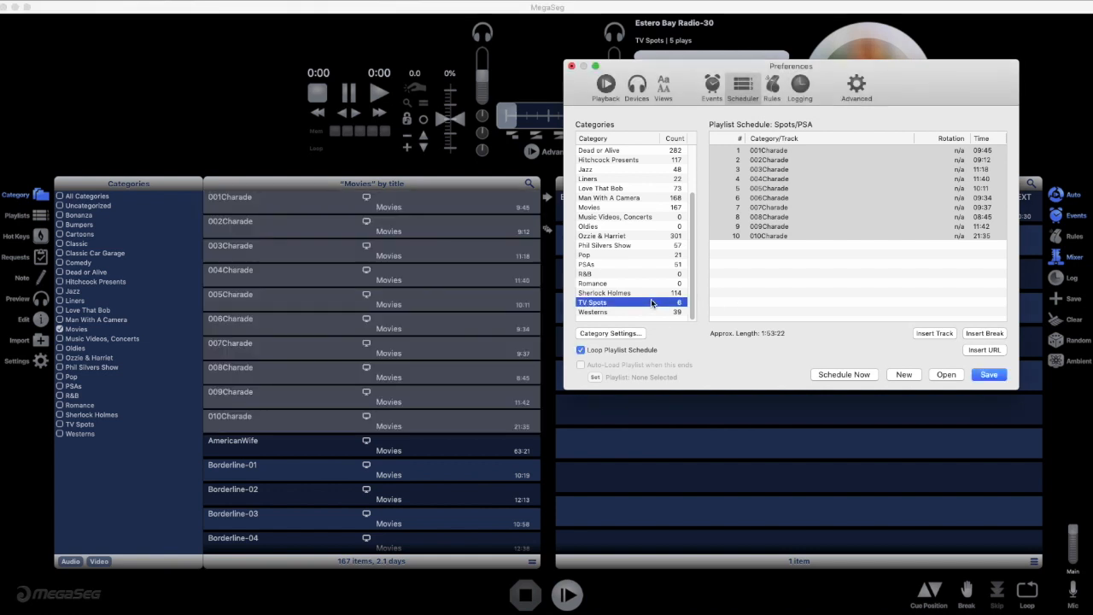
{"action": "left_click_drag", "start_coordinate": [658, 303], "coordinate": [779, 158]}
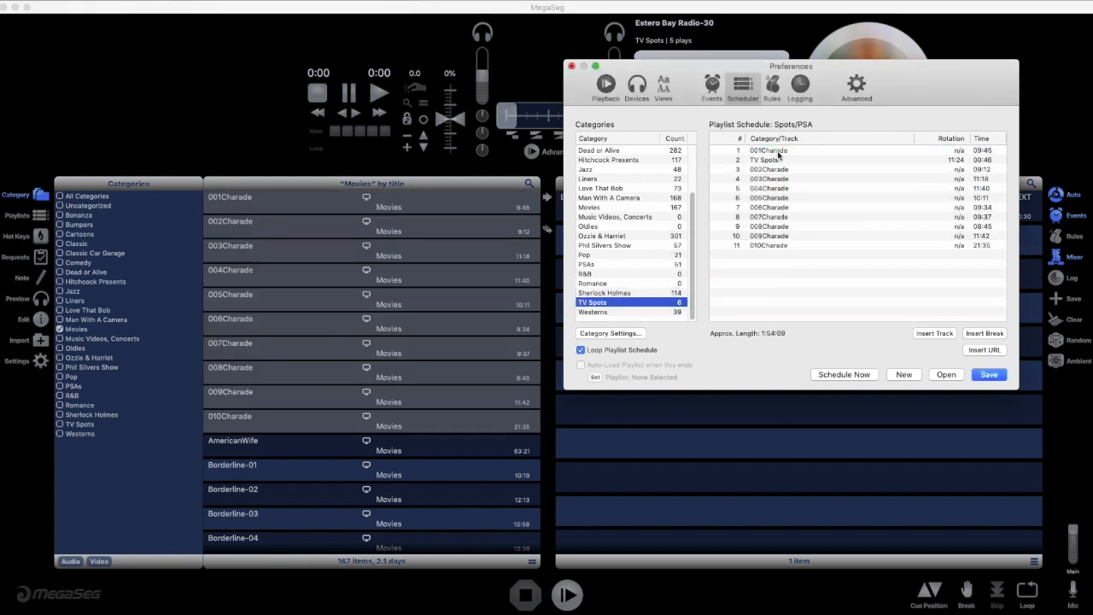
{"action": "left_click_drag", "start_coordinate": [657, 302], "coordinate": [798, 181]}
{"action": "left_click_drag", "start_coordinate": [628, 303], "coordinate": [801, 196]}
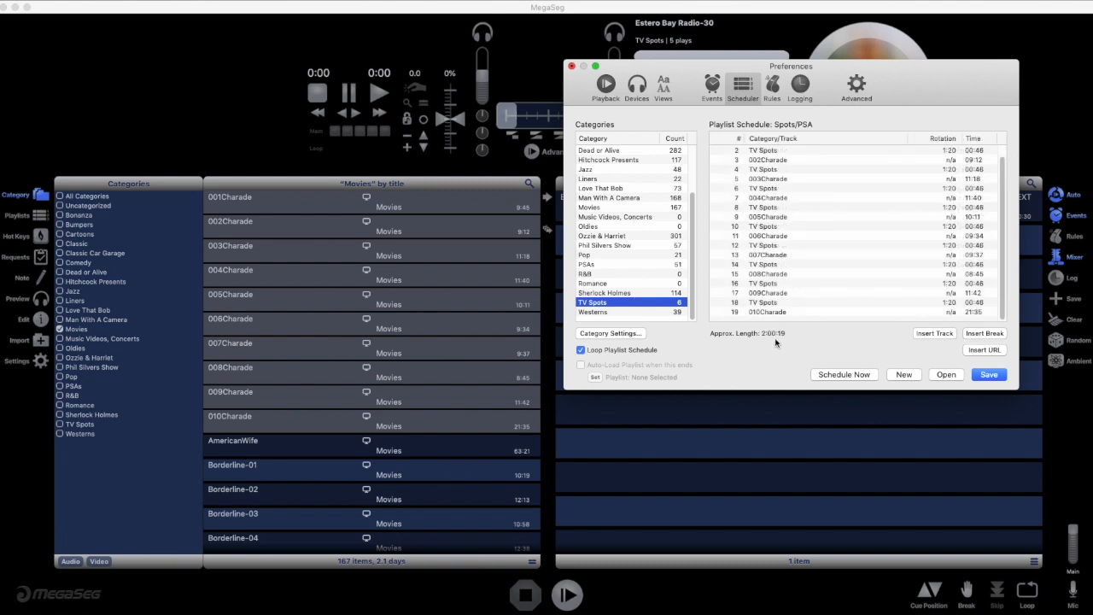
{"action": "left_click", "coordinate": [990, 376]}
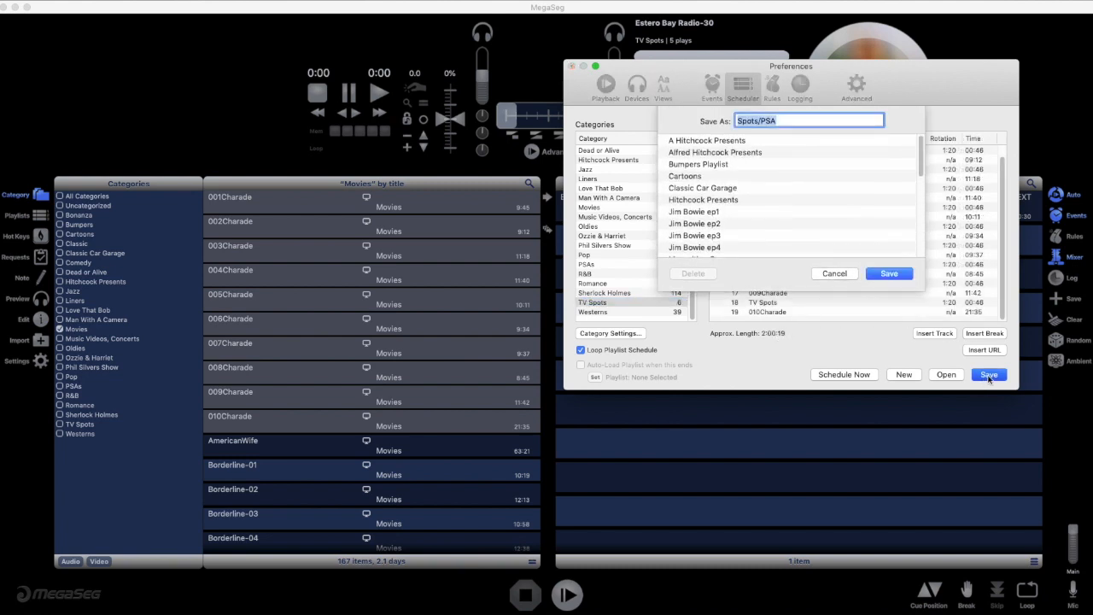
{"action": "type", "text": "Movie-C"}
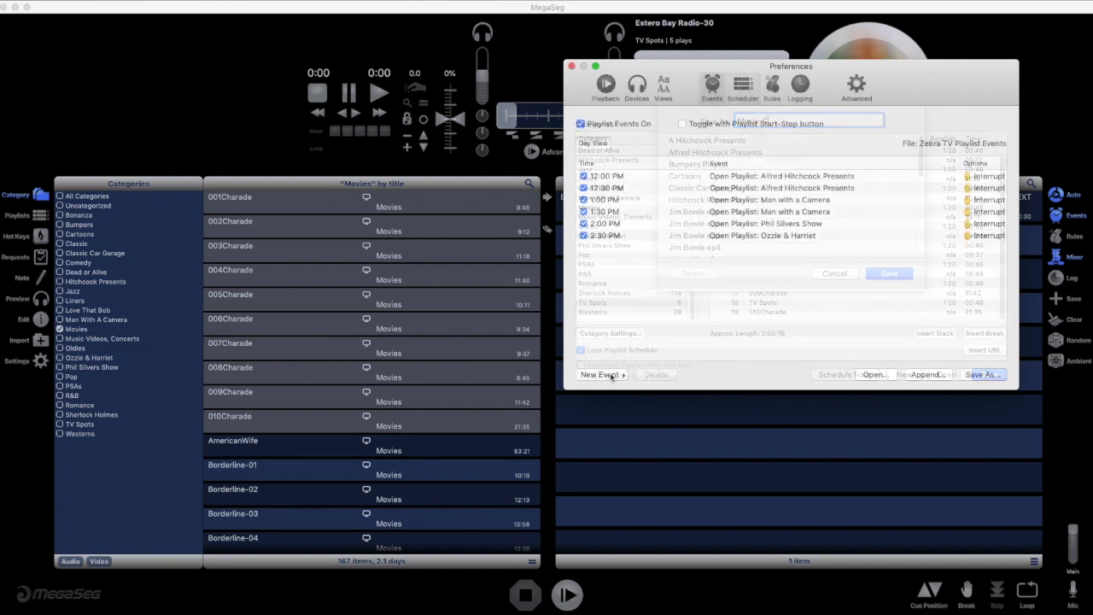
- Add an event that opens the Movie-Charade playlist every day at 3:00 PM
{"action": "left_click", "coordinate": [611, 376]}
{"action": "left_click", "coordinate": [673, 377]}
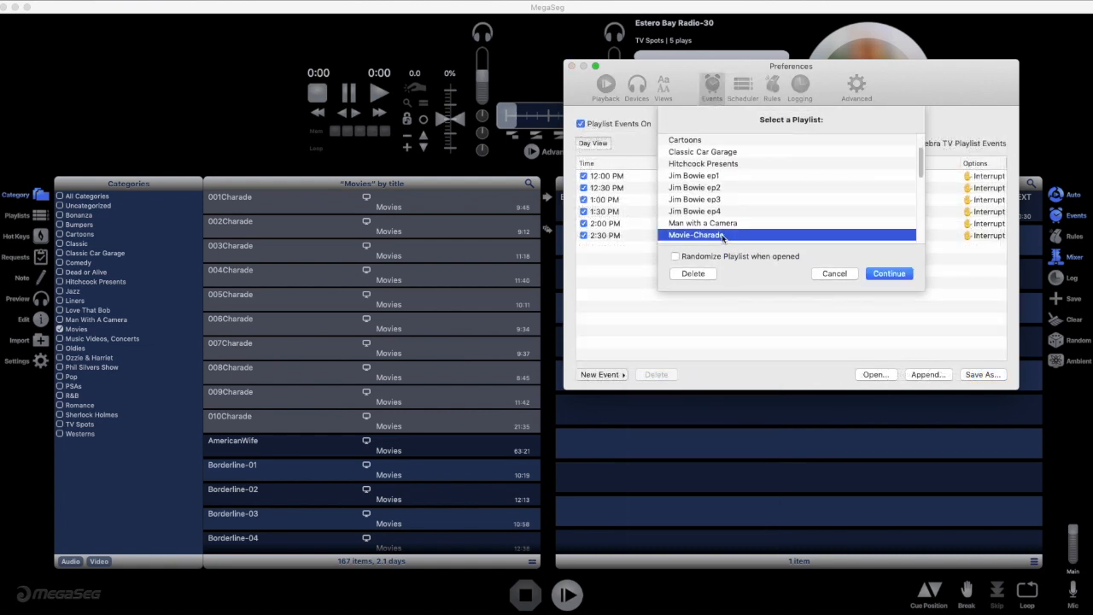
{"action": "left_click", "coordinate": [888, 274]}
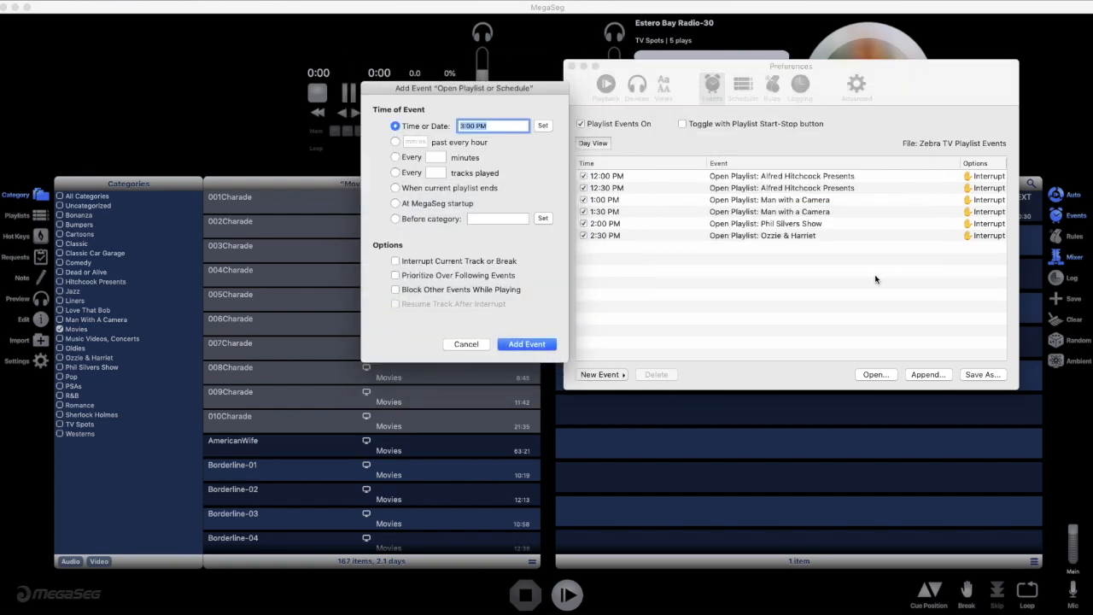
{"action": "left_click", "coordinate": [545, 126]}
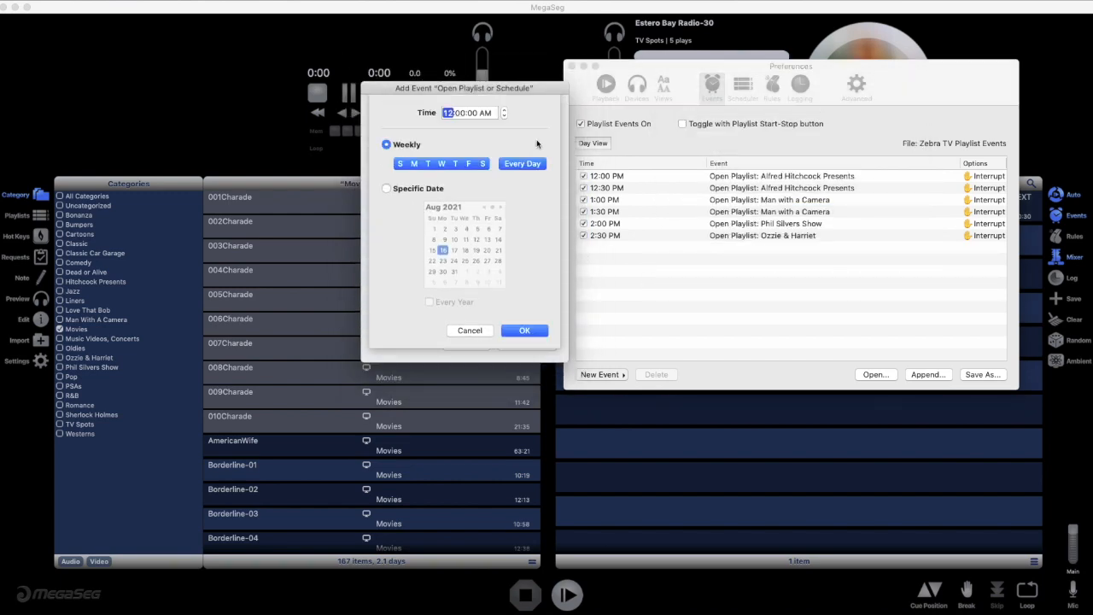
{"action": "type", "text": "2"}
{"action": "left_click", "coordinate": [490, 114]}
{"action": "left_click", "coordinate": [526, 329]}
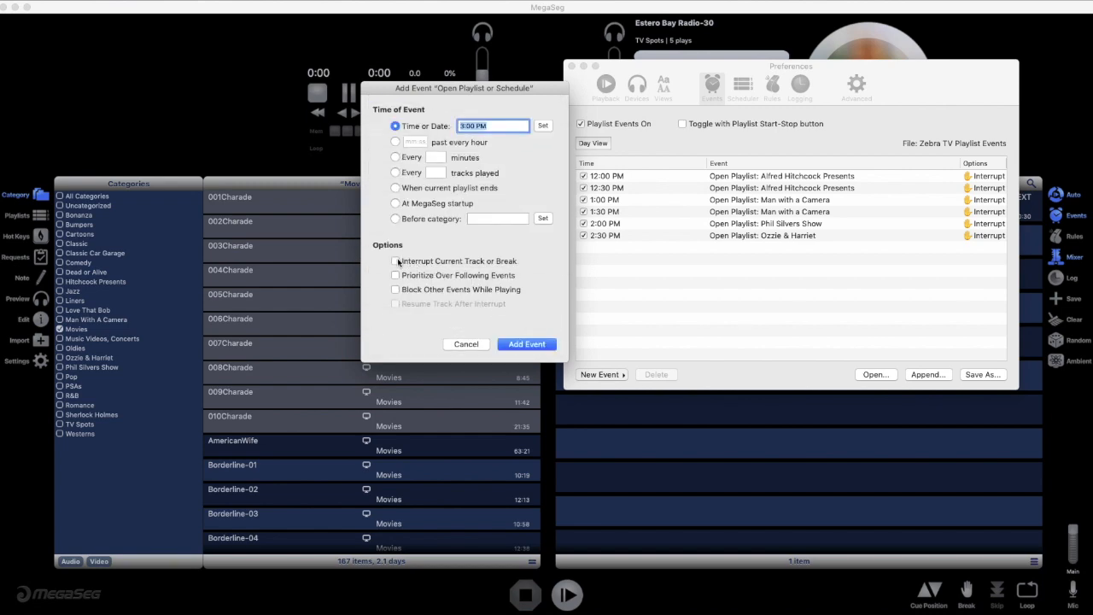
{"action": "left_click", "coordinate": [527, 344]}
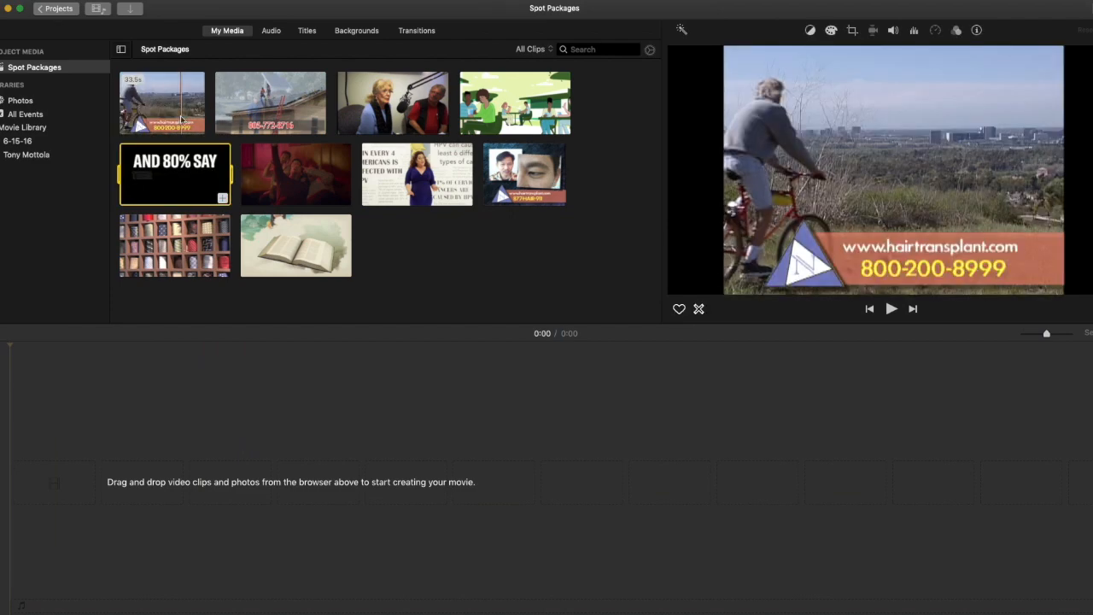
- Switch to iMovie and place the hair transplant, green animated and necktie rack spots one after another in the Spot Packages timeline
{"action": "left_click_drag", "start_coordinate": [163, 103], "coordinate": [102, 427]}
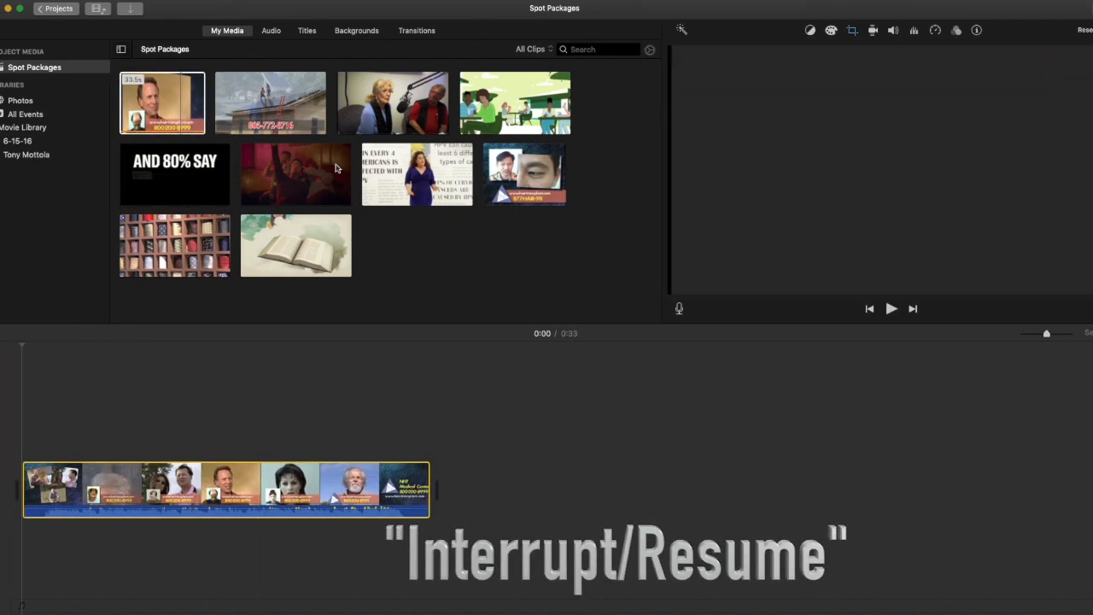
{"action": "left_click", "coordinate": [504, 98]}
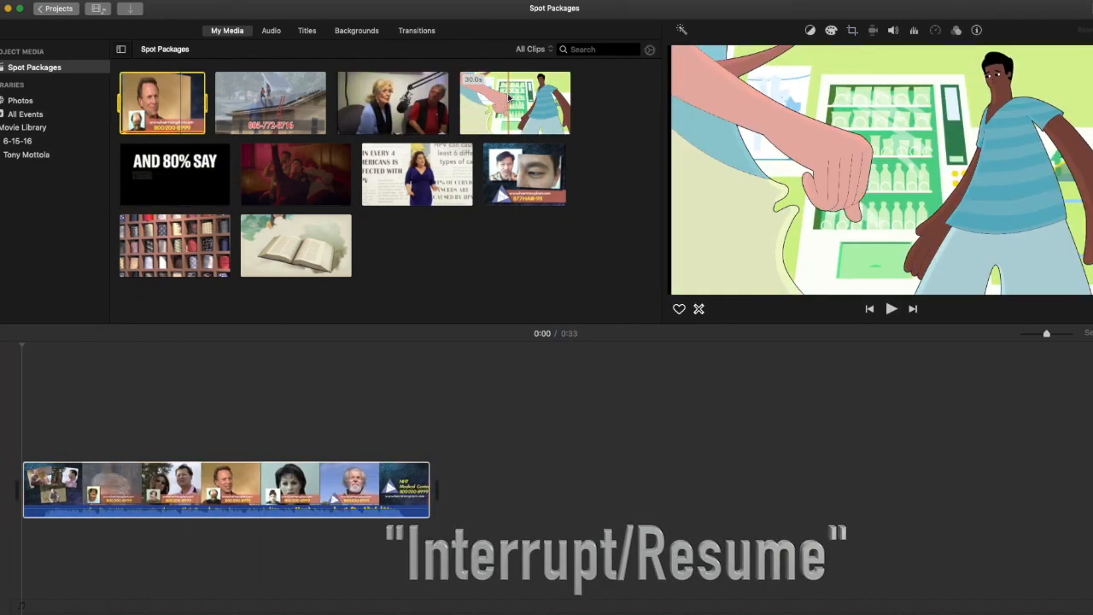
{"action": "left_click_drag", "start_coordinate": [502, 244], "coordinate": [477, 472]}
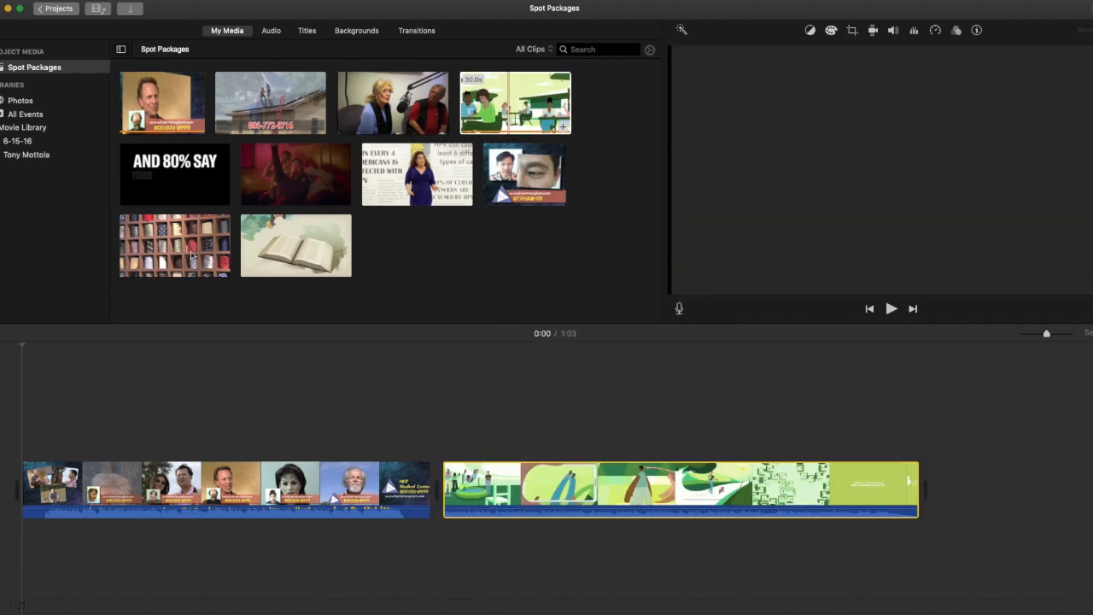
{"action": "left_click_drag", "start_coordinate": [194, 257], "coordinate": [953, 475]}
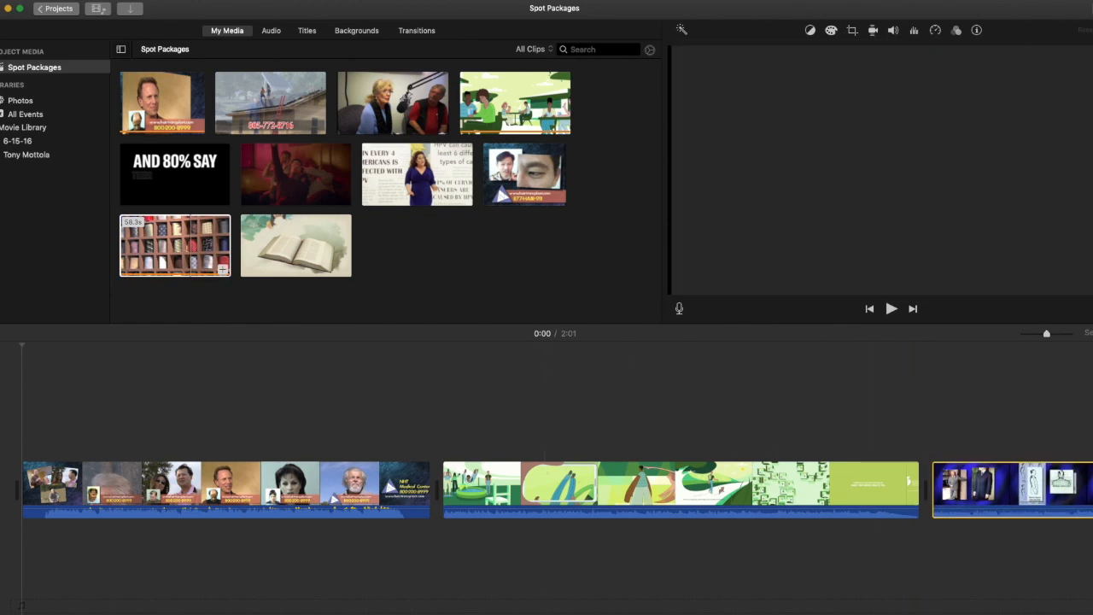
- Open the file export settings for the Spot Packages movie with its title ready for editing
{"action": "left_click", "coordinate": [61, 1]}
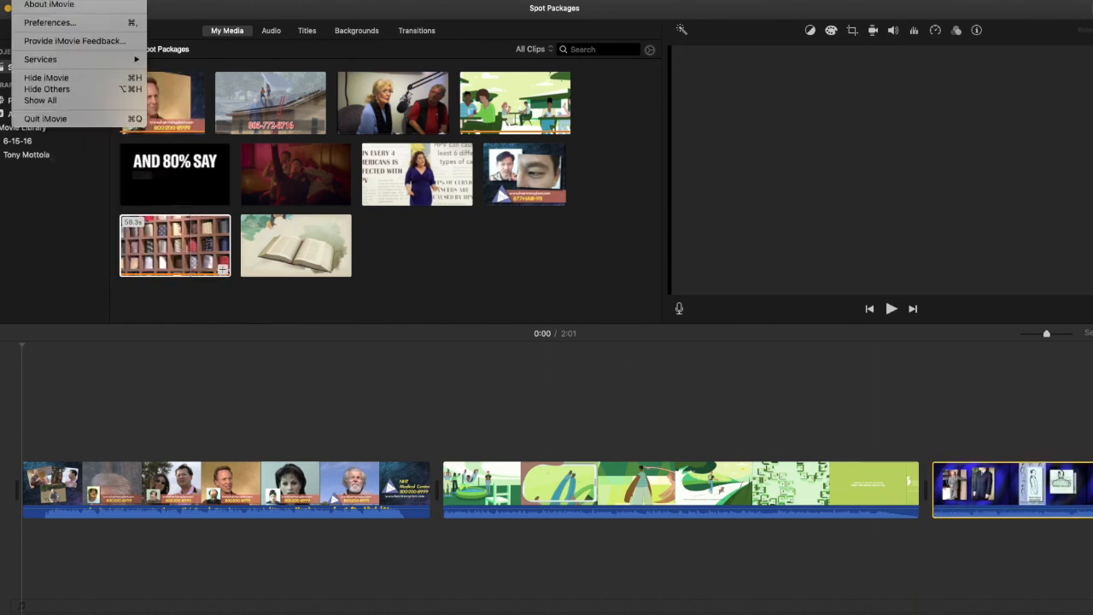
{"action": "mouse_move", "coordinate": [145, 172]}
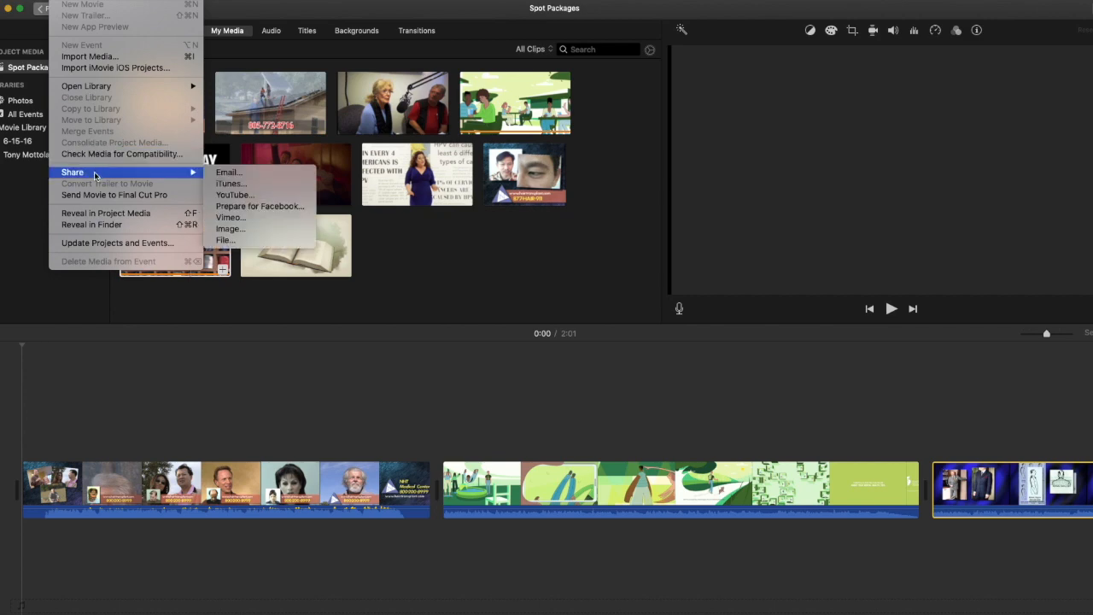
{"action": "left_click", "coordinate": [245, 243]}
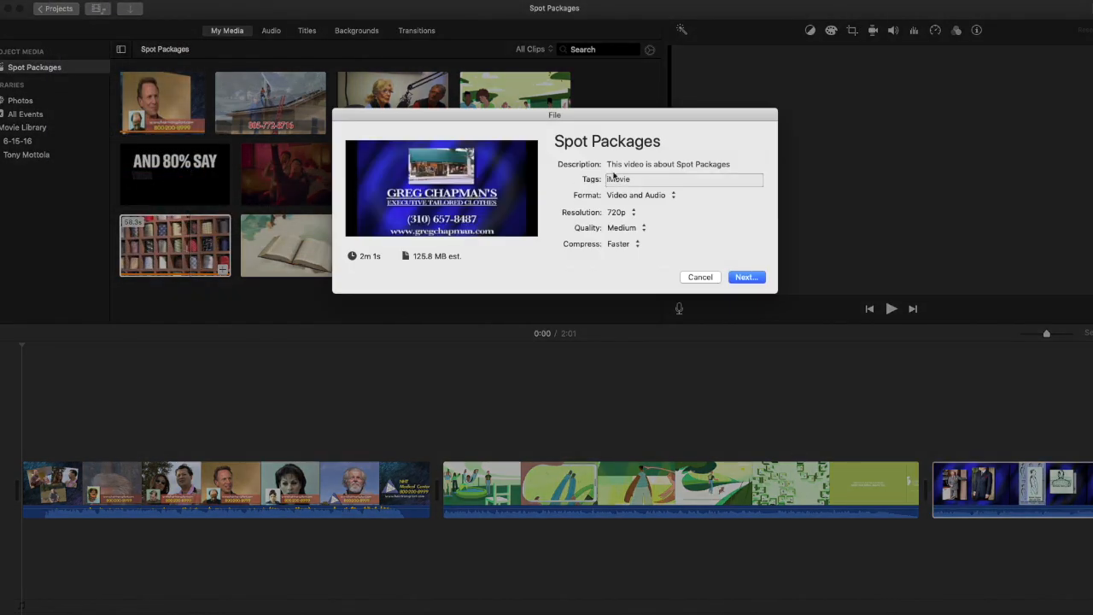
{"action": "left_click", "coordinate": [661, 142]}
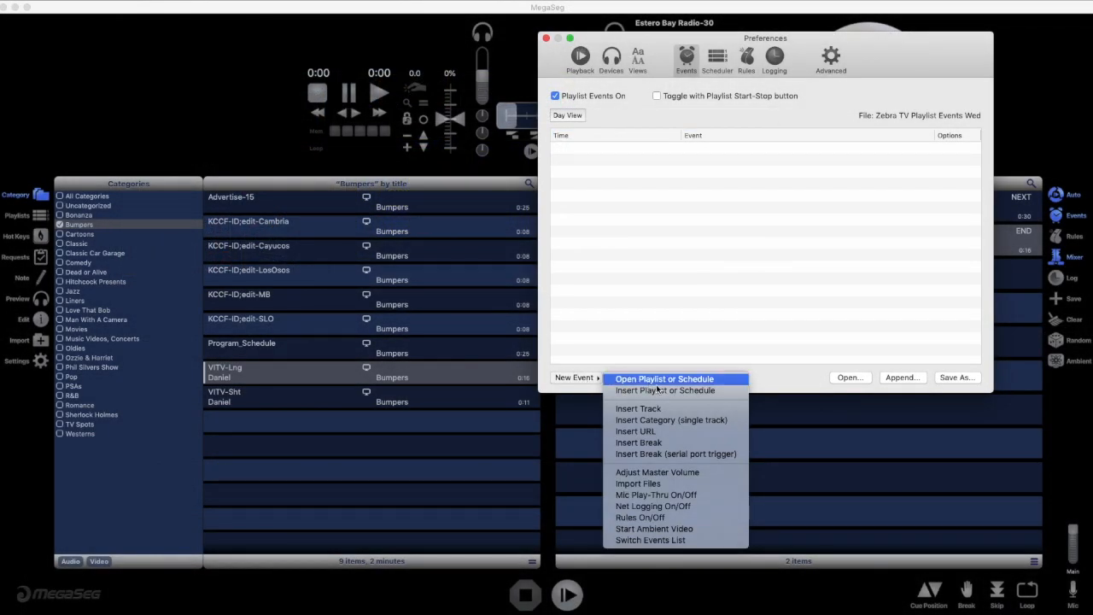
- Switch to MegaSeg and create a category named Spot Packages from an Insert Category event, without adding the event
{"action": "left_click", "coordinate": [662, 421]}
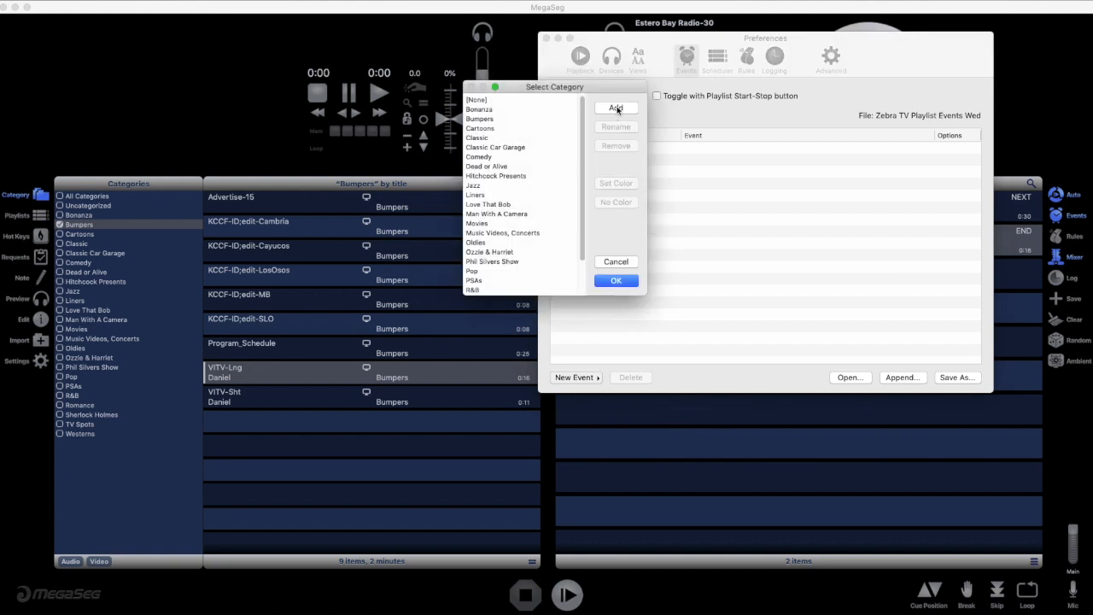
{"action": "left_click", "coordinate": [617, 108]}
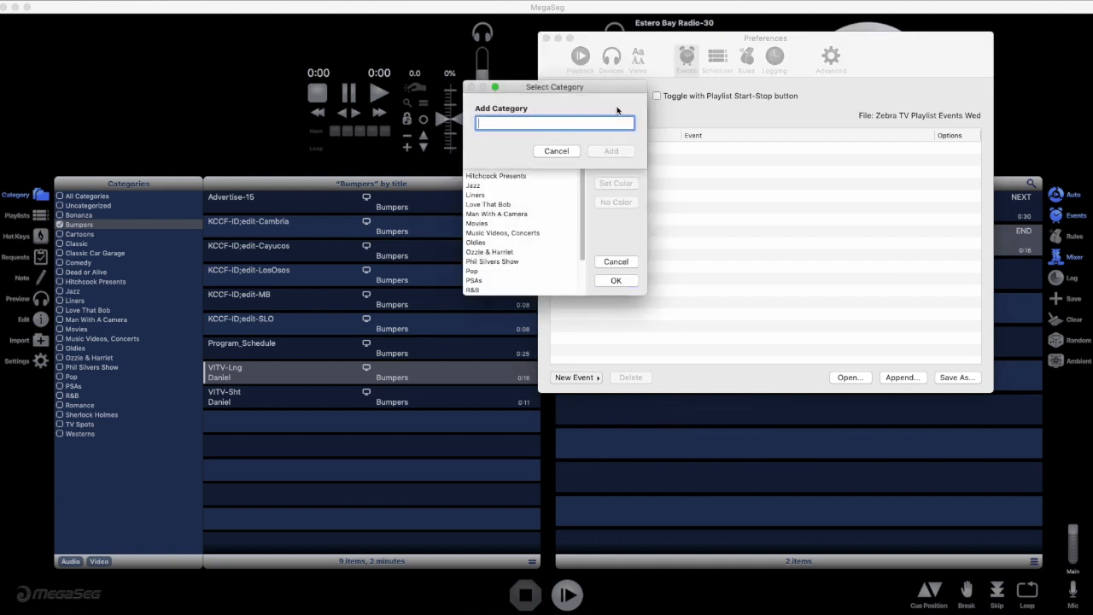
{"action": "type", "text": "Spot Packag"}
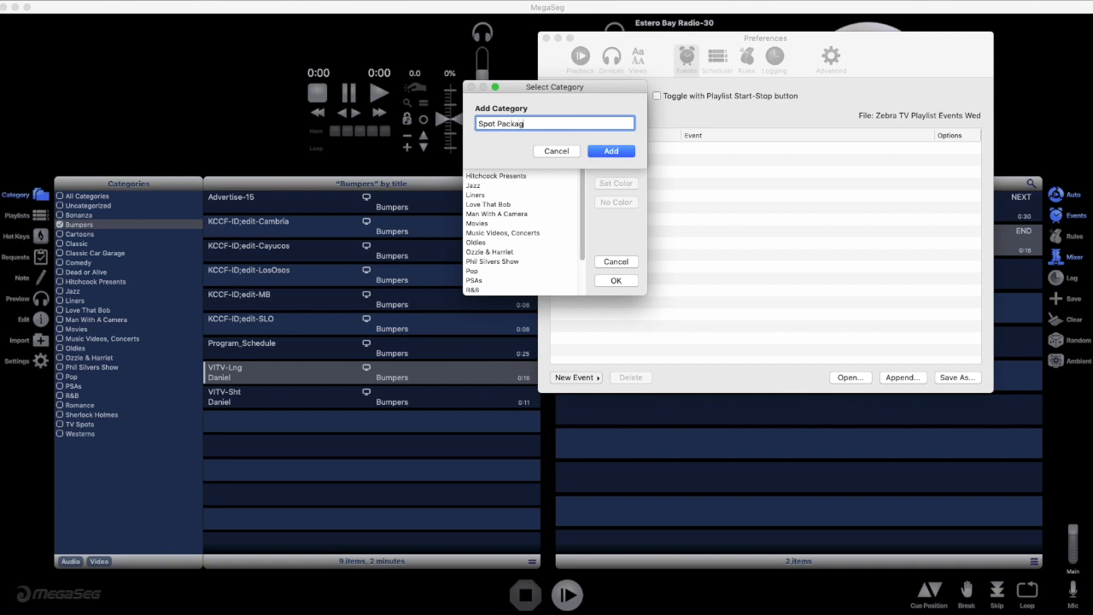
{"action": "left_click", "coordinate": [622, 150]}
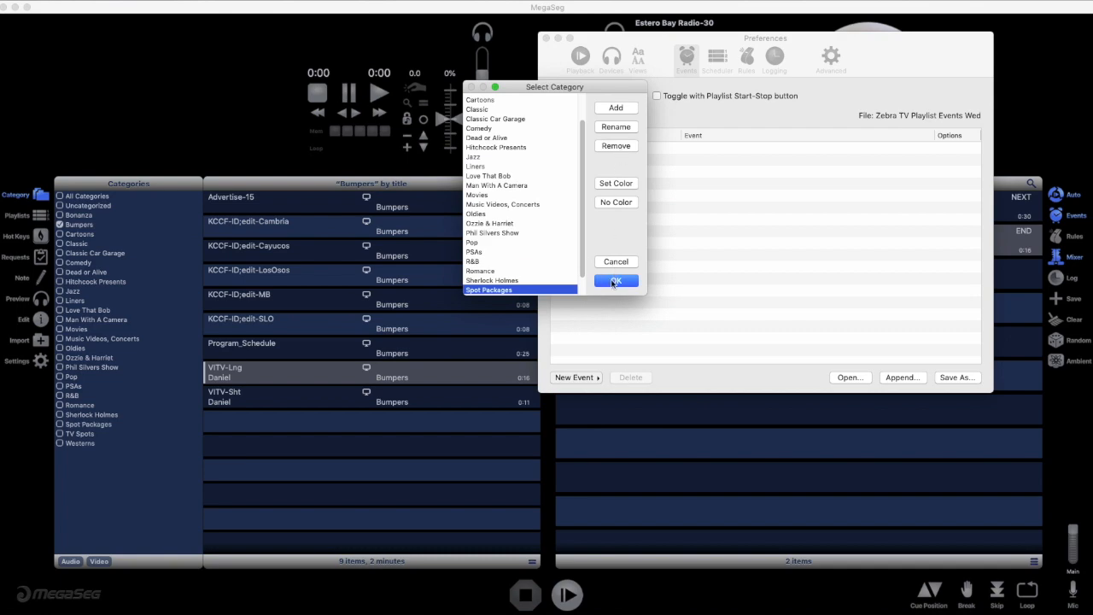
{"action": "left_click", "coordinate": [614, 281]}
{"action": "left_click", "coordinate": [468, 345]}
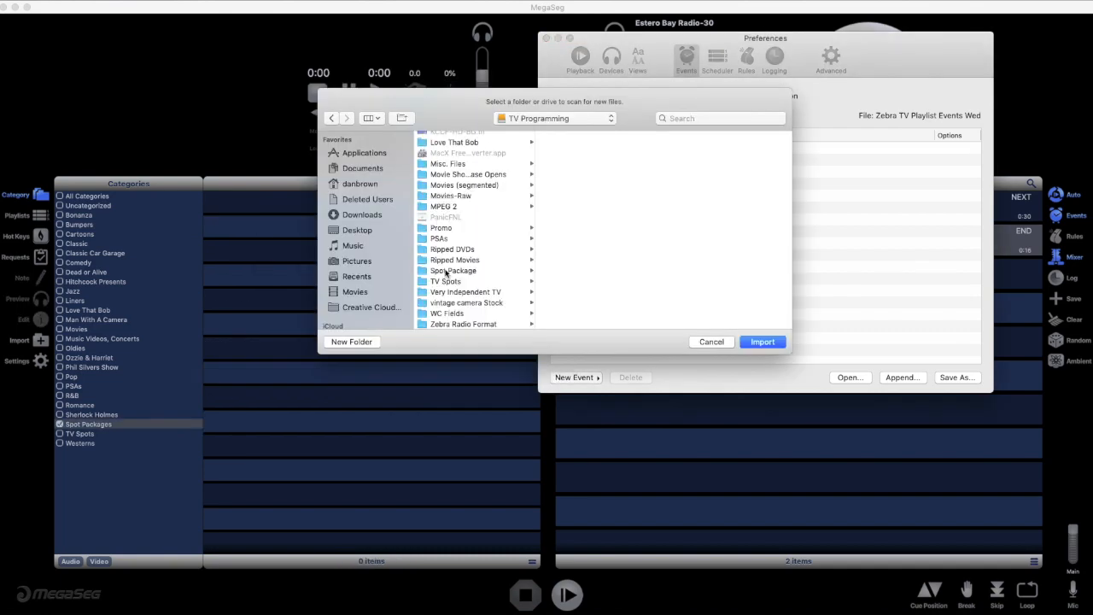
- Import the Spot Package folder from TV Programming into the Spot Packages category
{"action": "left_click", "coordinate": [445, 270]}
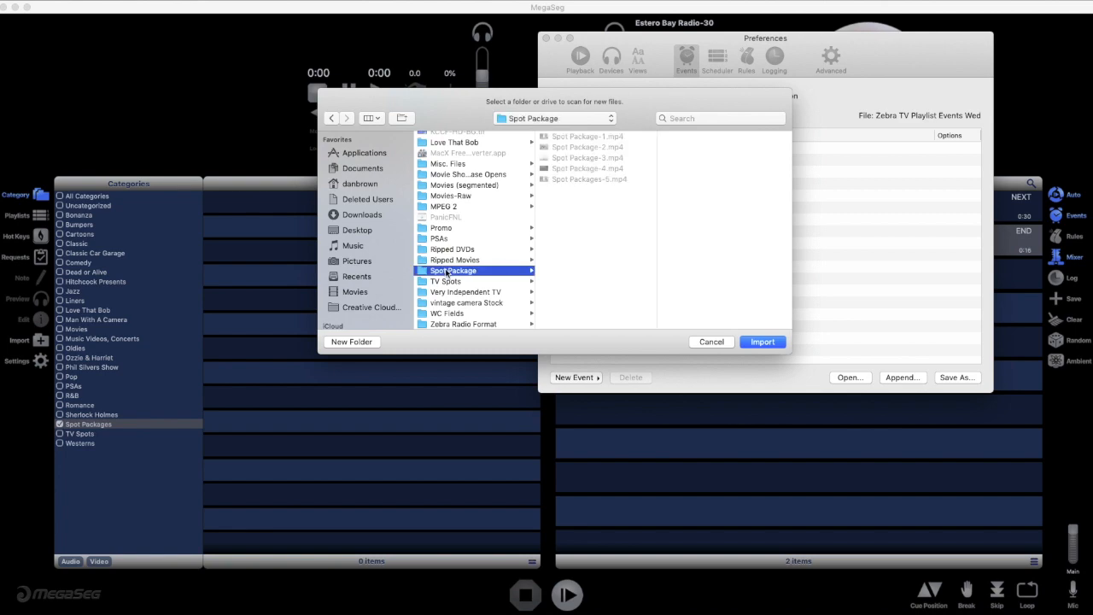
{"action": "left_click", "coordinate": [753, 344]}
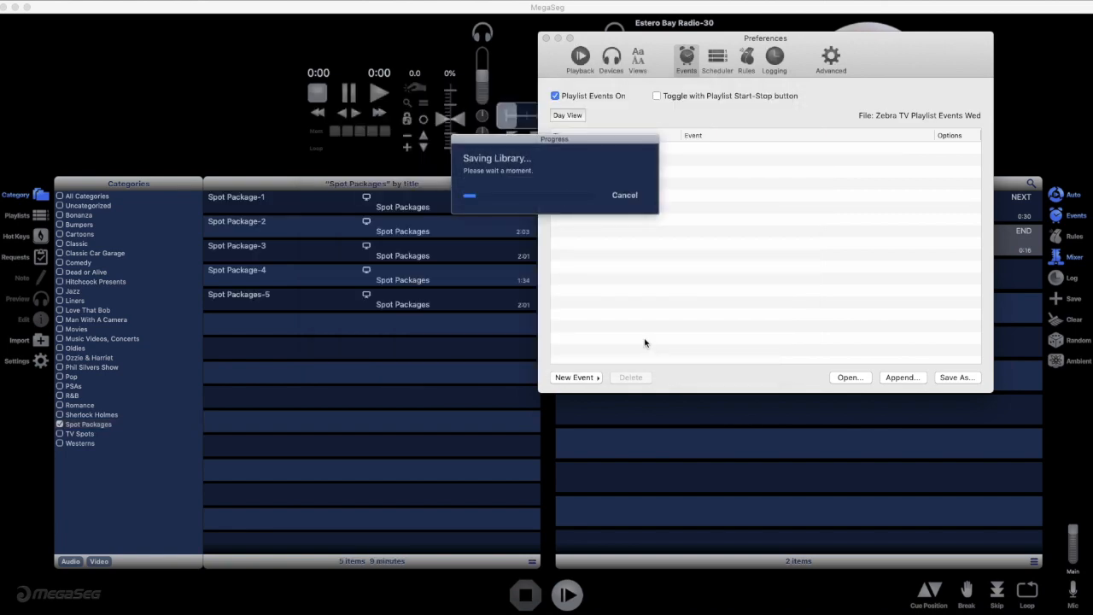
{"action": "left_click", "coordinate": [662, 211]}
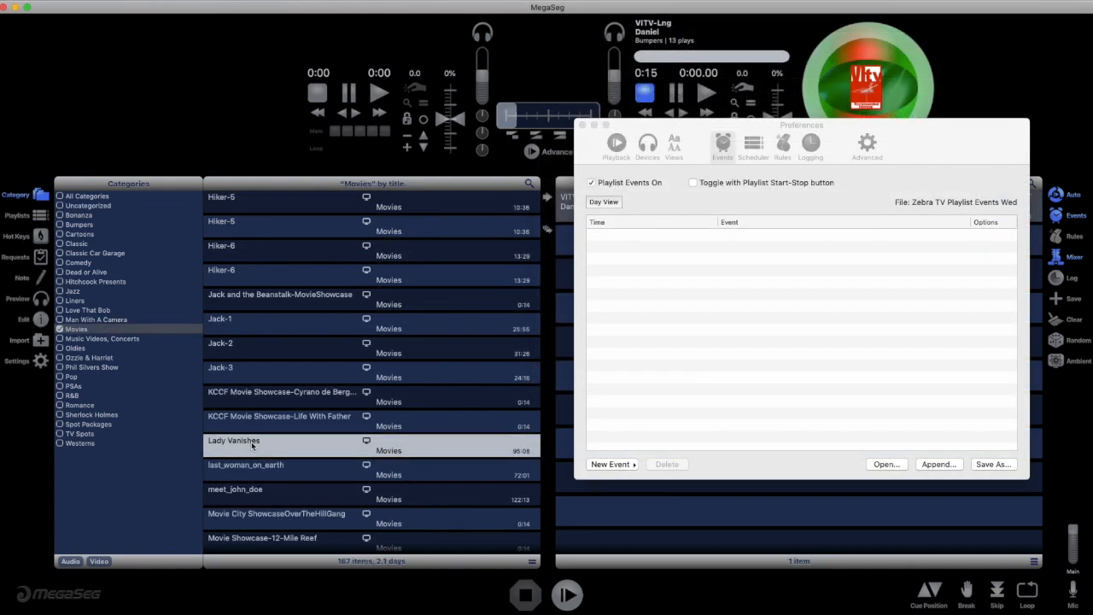
- Add an Insert Track event for the movie Lady Vanishes at 5:00 PM to the playlist events
{"action": "left_click_drag", "start_coordinate": [252, 445], "coordinate": [692, 282]}
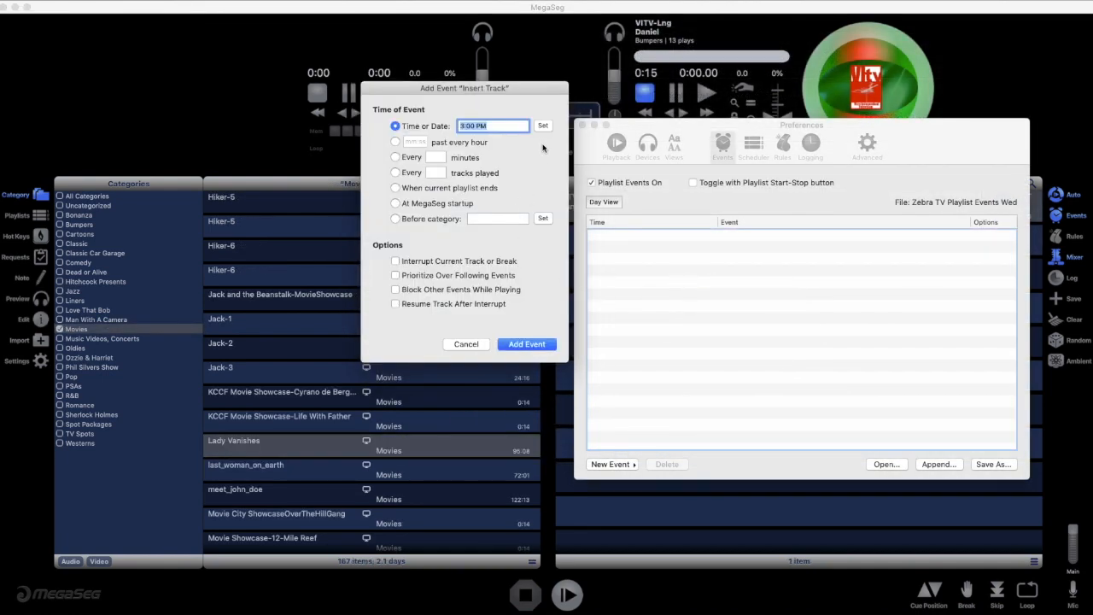
{"action": "left_click", "coordinate": [543, 127]}
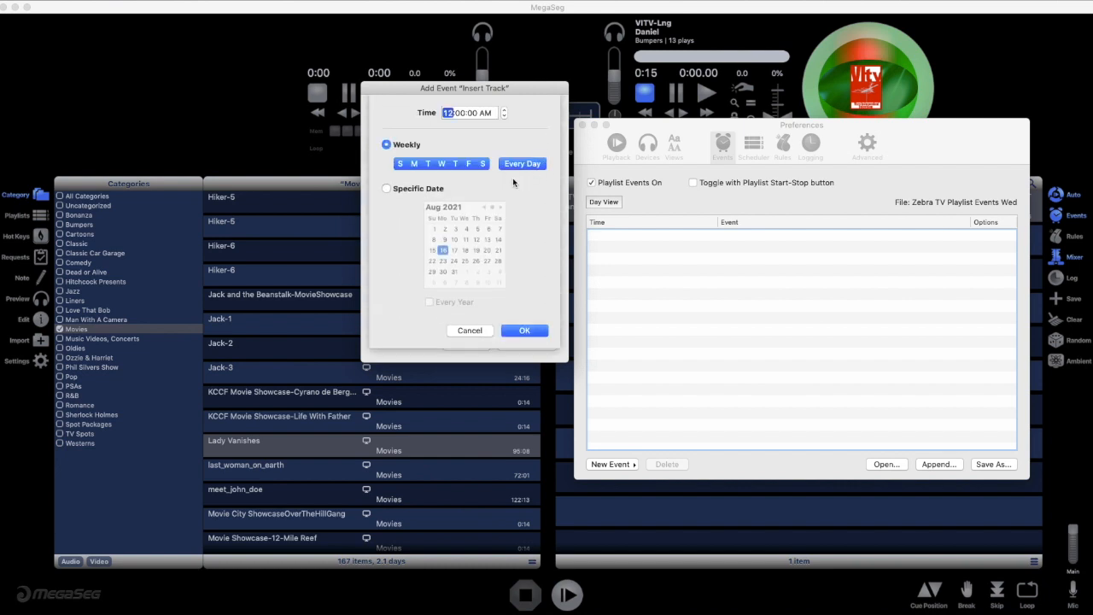
{"action": "left_click", "coordinate": [504, 110]}
{"action": "left_click", "coordinate": [485, 112]}
{"action": "left_click", "coordinate": [524, 331]}
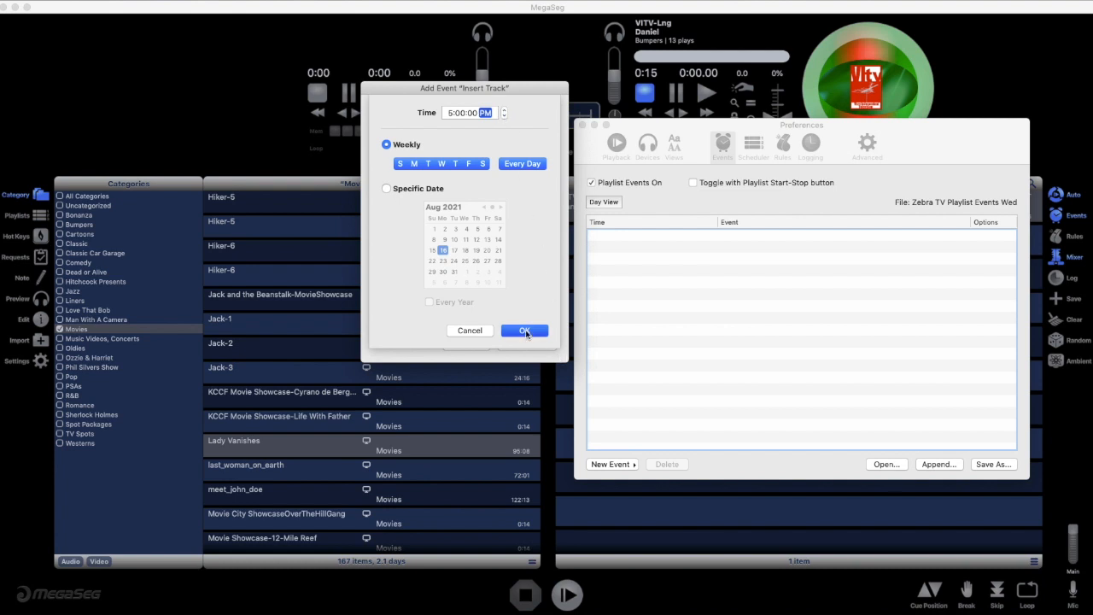
{"action": "left_click", "coordinate": [527, 342]}
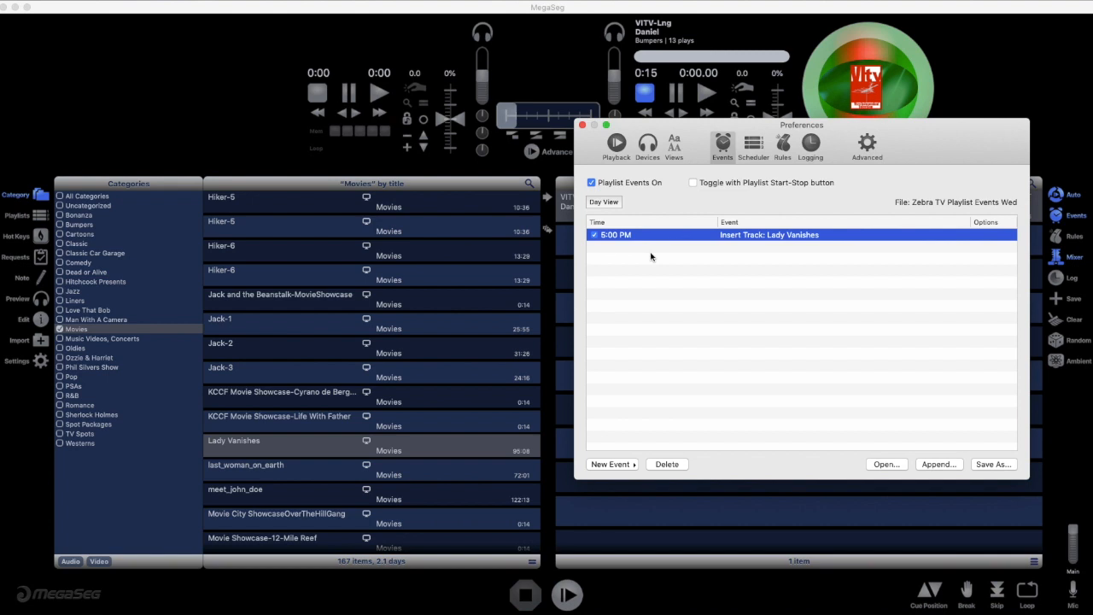
- Add the bumper KCCF-ID;edit-Cambria as a 5:00 PM event that is prioritized over following events
{"action": "left_click", "coordinate": [88, 227]}
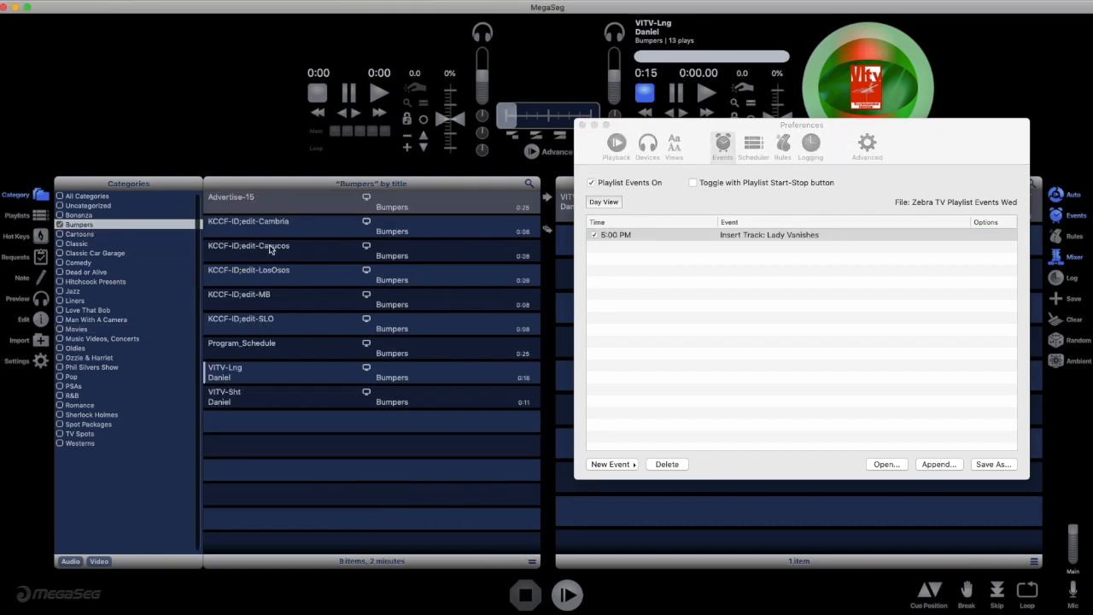
{"action": "left_click_drag", "start_coordinate": [273, 228], "coordinate": [694, 320]}
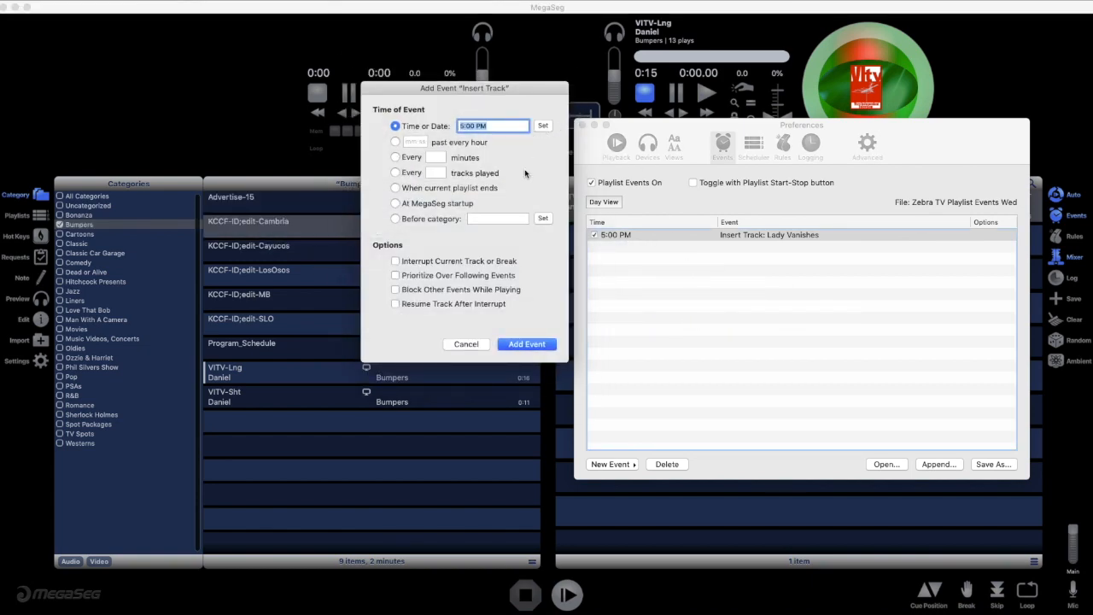
{"action": "left_click", "coordinate": [396, 276]}
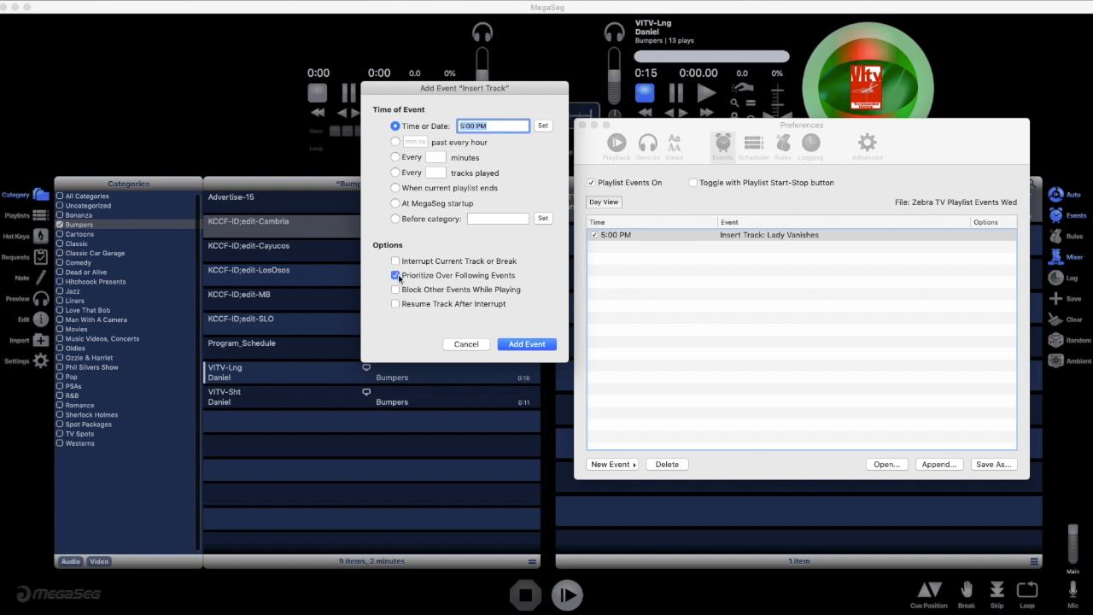
{"action": "left_click", "coordinate": [523, 345]}
{"action": "left_click", "coordinate": [744, 251]}
- Add Spot Package-1 as a 5:10 PM event that interrupts the current track and resumes it after the interrupt
{"action": "left_click", "coordinate": [88, 423]}
{"action": "left_click_drag", "start_coordinate": [248, 198], "coordinate": [688, 298]}
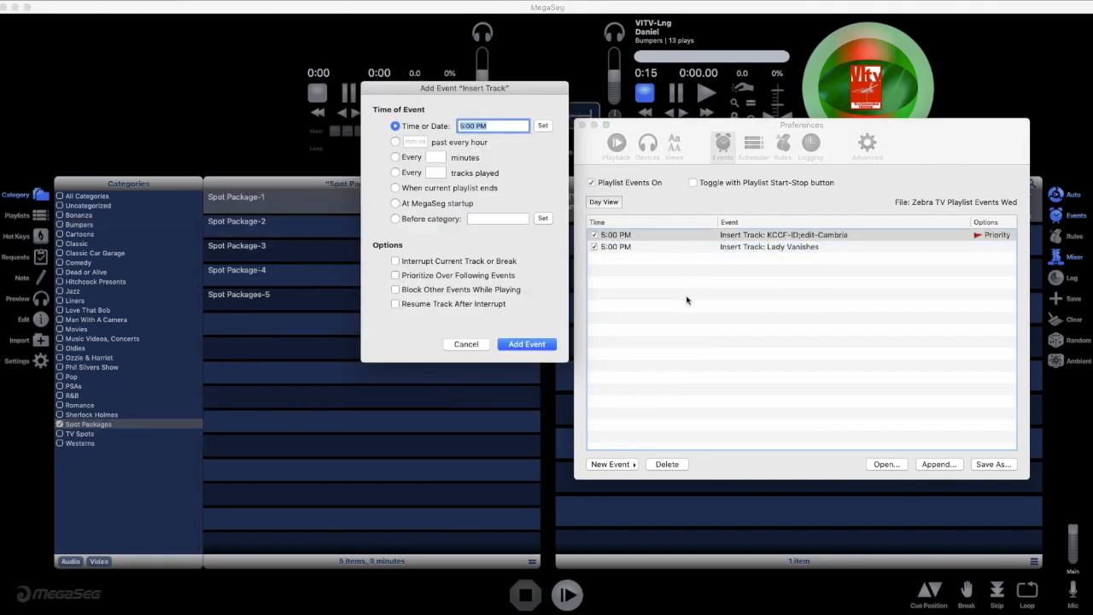
{"action": "left_click", "coordinate": [542, 128]}
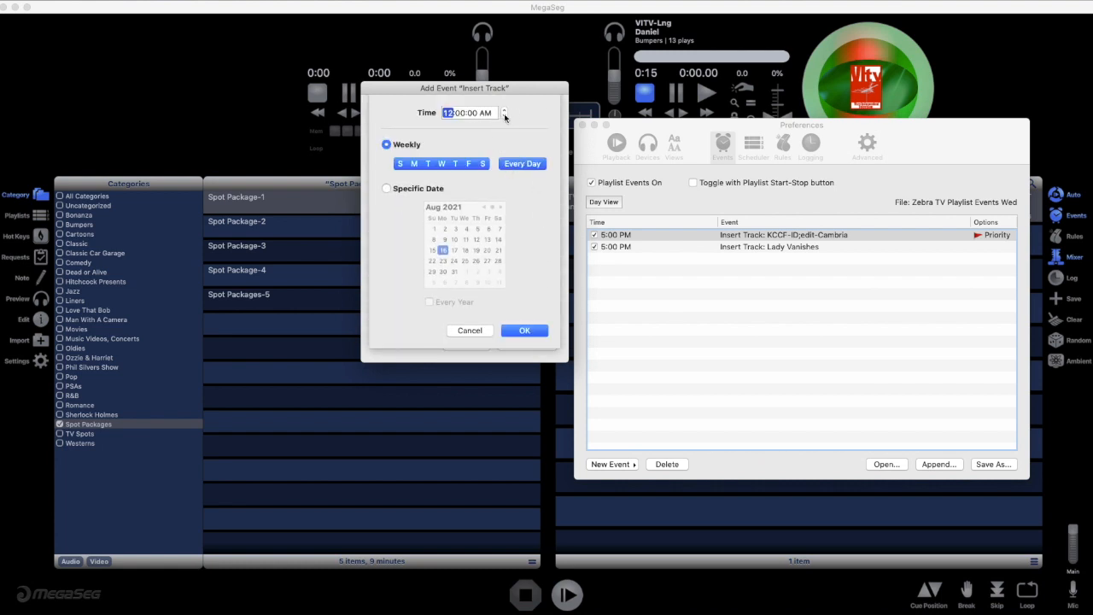
{"action": "left_click", "coordinate": [504, 111]}
{"action": "left_click", "coordinate": [462, 114]}
{"action": "type", "text": "10"}
{"action": "key", "text": "Tab"}
{"action": "key", "text": "p"}
{"action": "left_click", "coordinate": [524, 331]}
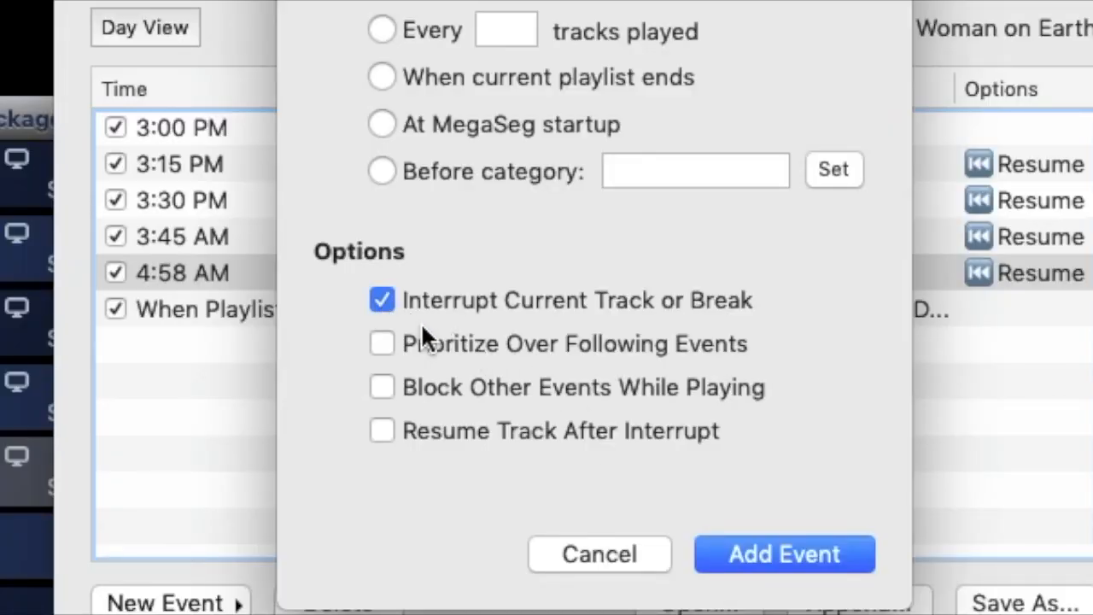
{"action": "left_click", "coordinate": [383, 432]}
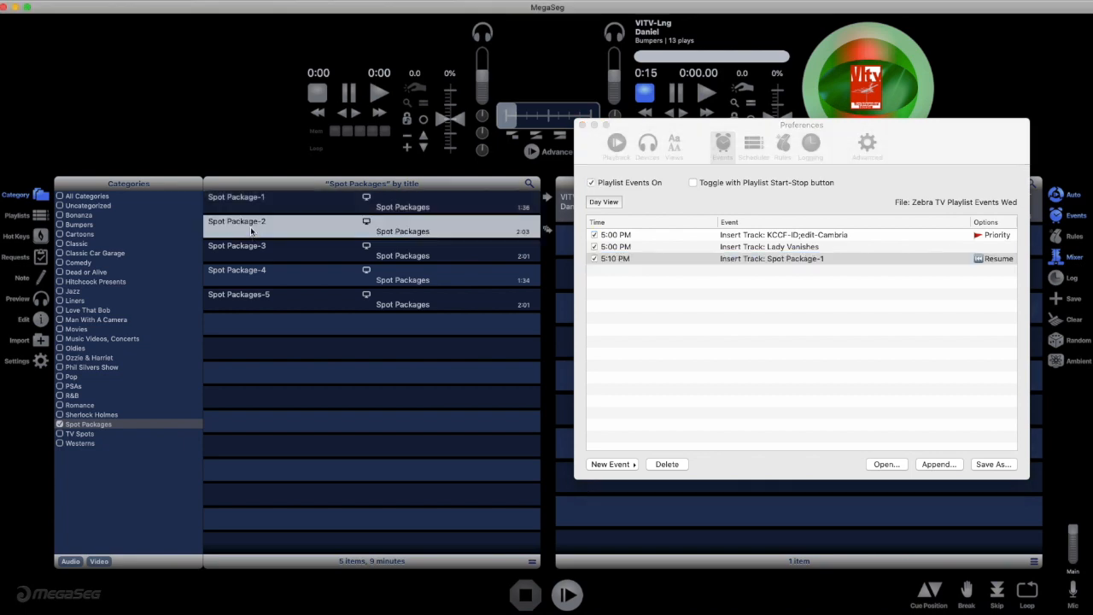
- Add Spot Package-2 as a 5:30 PM event that interrupts the current track and resumes it after the interrupt
{"action": "left_click_drag", "start_coordinate": [252, 231], "coordinate": [708, 339]}
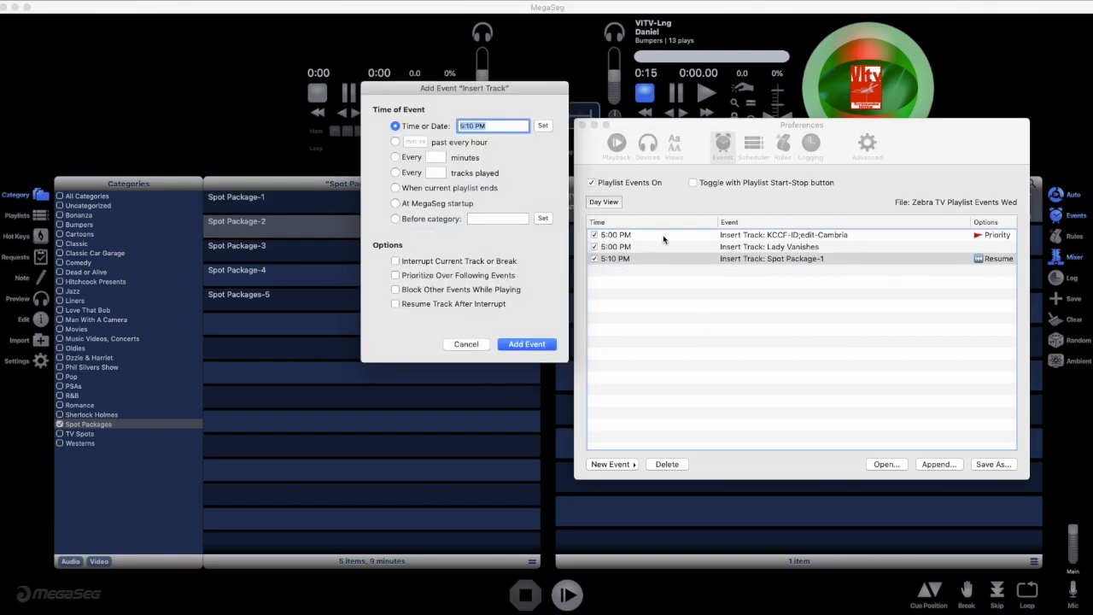
{"action": "left_click", "coordinate": [541, 128]}
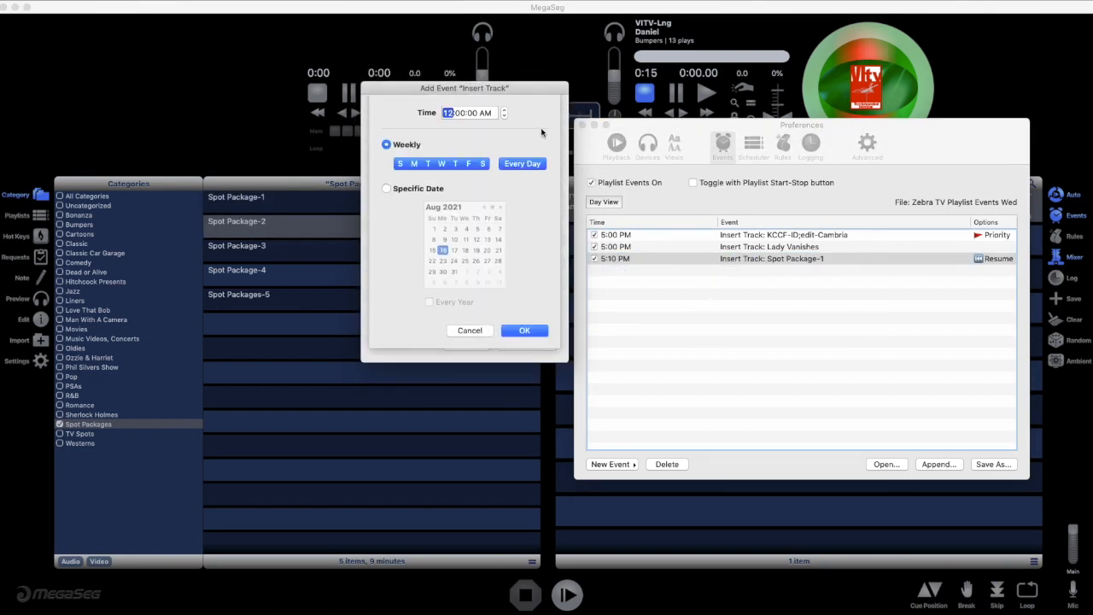
{"action": "left_click", "coordinate": [505, 109]}
{"action": "left_click", "coordinate": [505, 109]}
{"action": "left_click", "coordinate": [460, 114]}
{"action": "type", "text": "30"}
{"action": "left_click", "coordinate": [485, 114]}
{"action": "left_click", "coordinate": [505, 110]}
{"action": "left_click", "coordinate": [529, 330]}
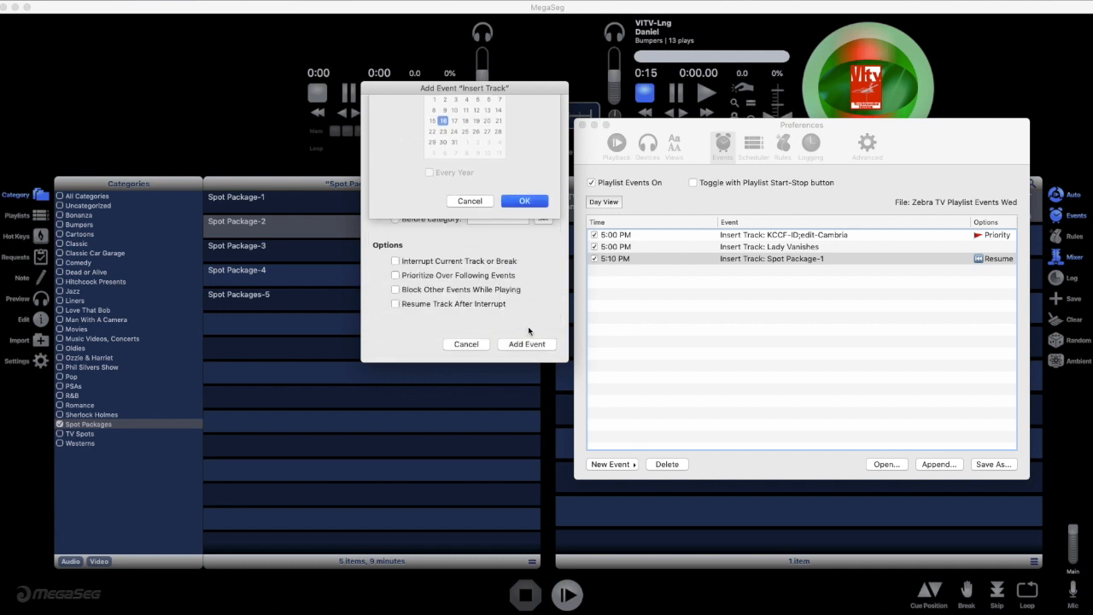
{"action": "left_click", "coordinate": [396, 261]}
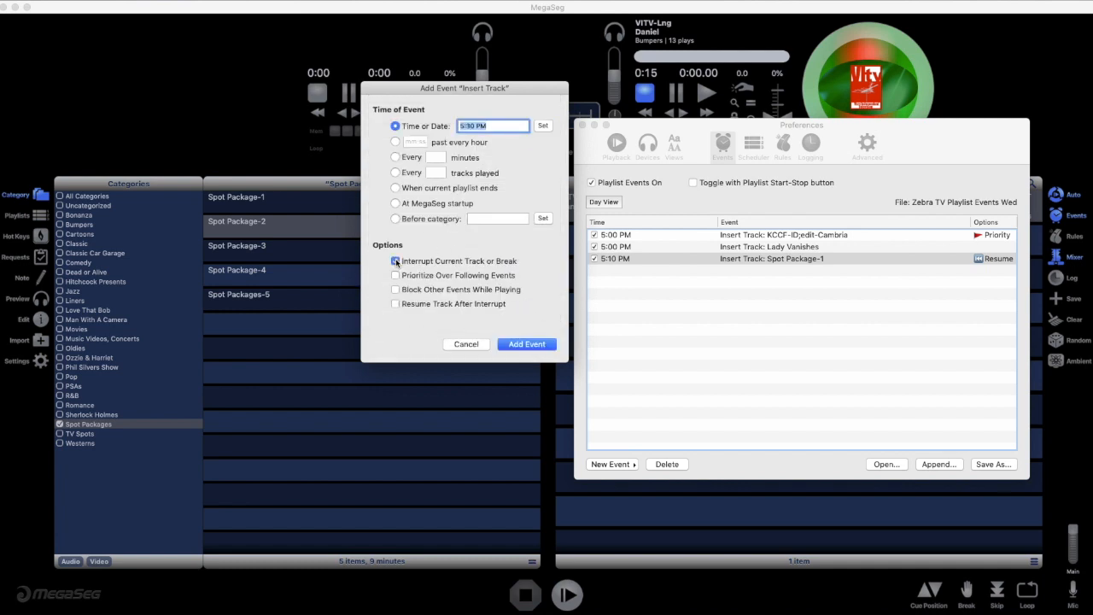
{"action": "left_click", "coordinate": [397, 305]}
{"action": "left_click", "coordinate": [520, 345]}
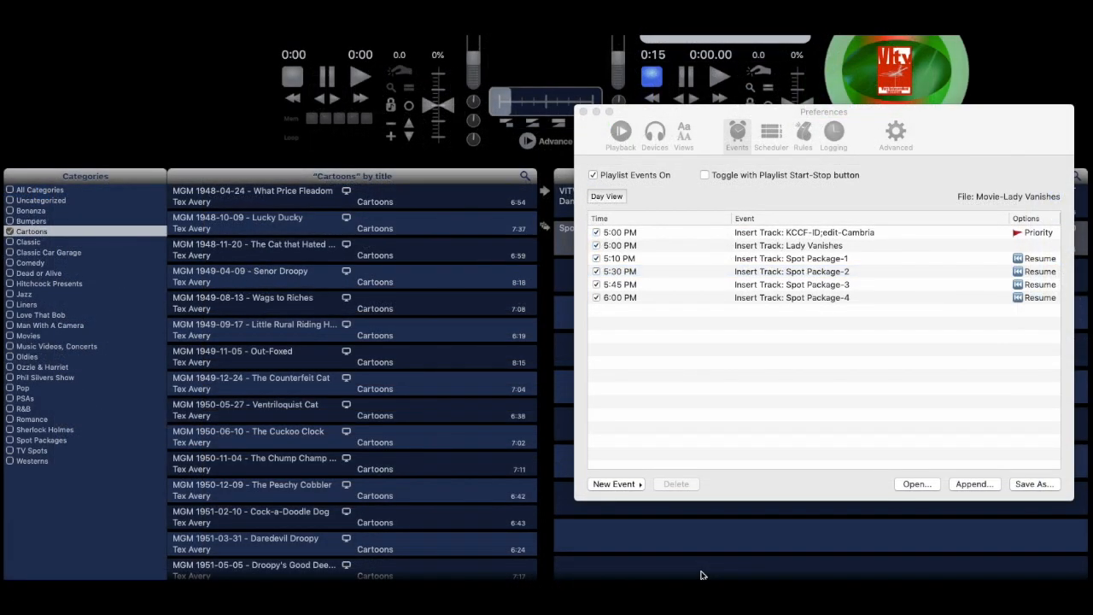
- Add the cartoon MGM 1949-04-09 - Senor Droopy as an event that runs when the current playlist ends
{"action": "left_click", "coordinate": [320, 279]}
{"action": "left_click_drag", "start_coordinate": [320, 279], "coordinate": [710, 338]}
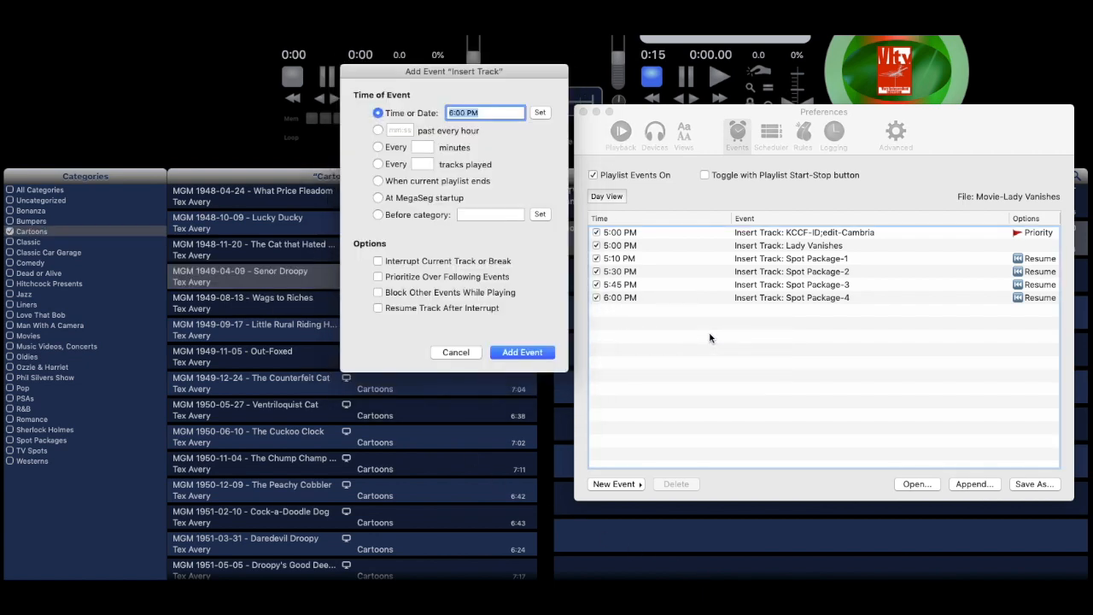
{"action": "left_click", "coordinate": [380, 182]}
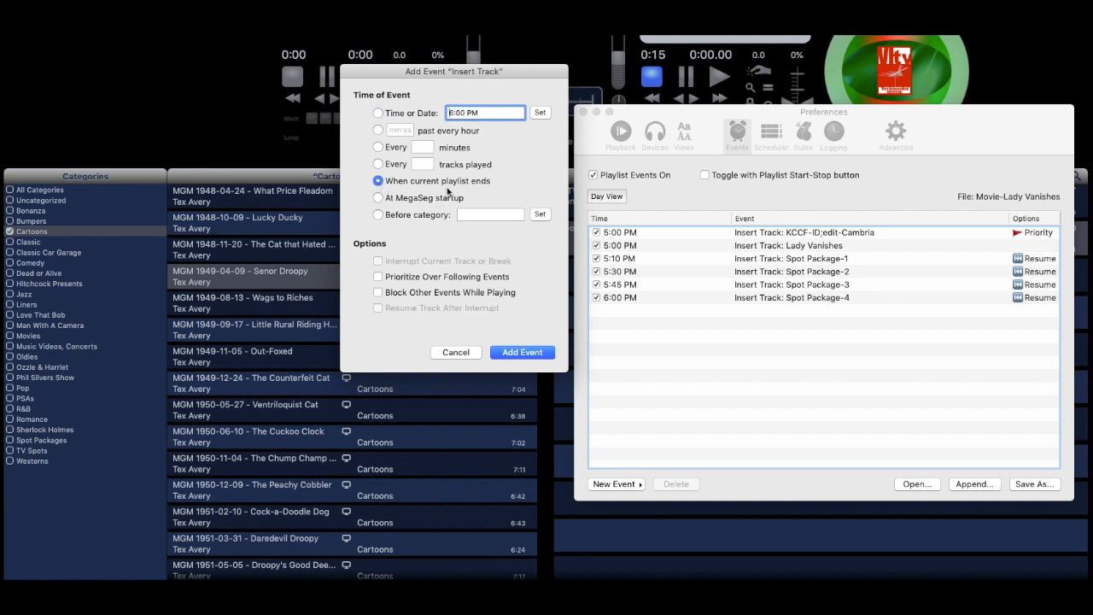
{"action": "left_click", "coordinate": [521, 352]}
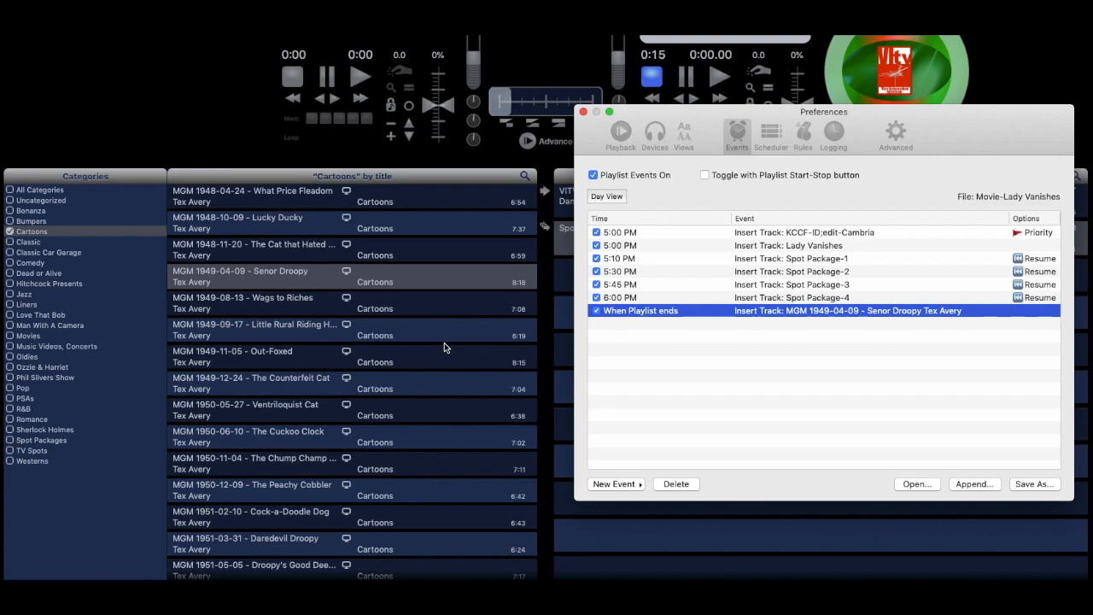
- Switch to Finder, locate MegaSeg copy.app among the applications, and expand the Library folder inside the MegaSeg folder
{"action": "scroll", "coordinate": [444, 346], "scroll_direction": "up", "scroll_amount": 2}
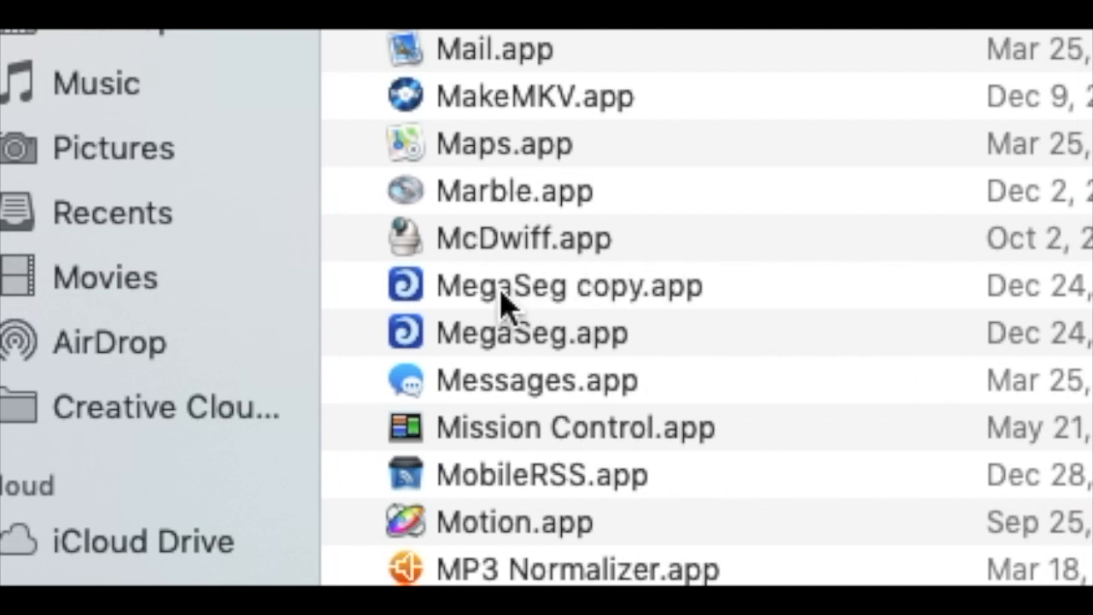
{"action": "left_click", "coordinate": [415, 289]}
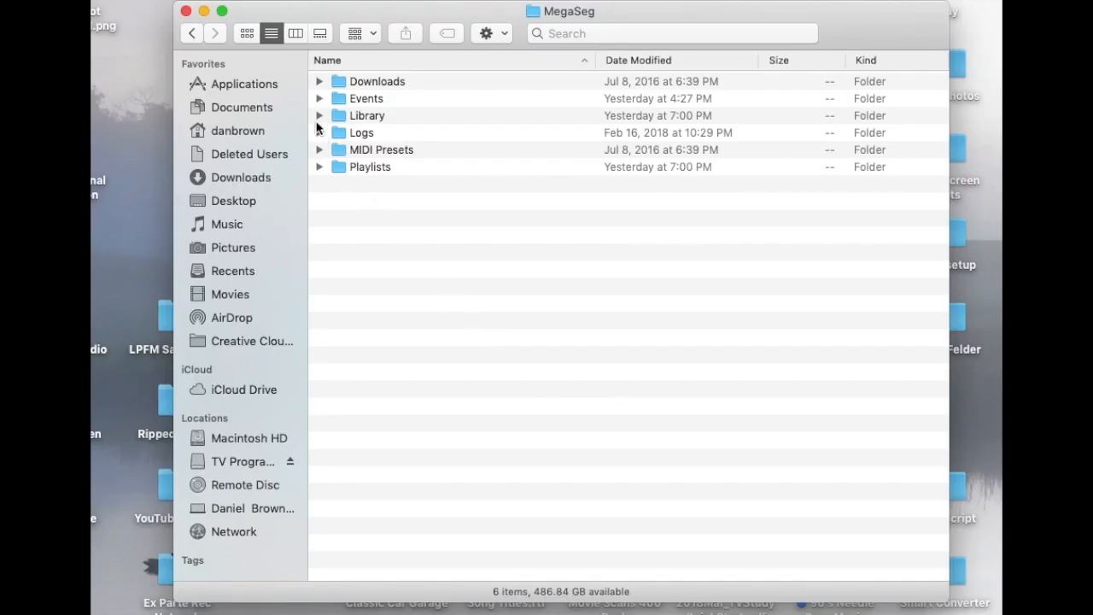
{"action": "left_click", "coordinate": [319, 115]}
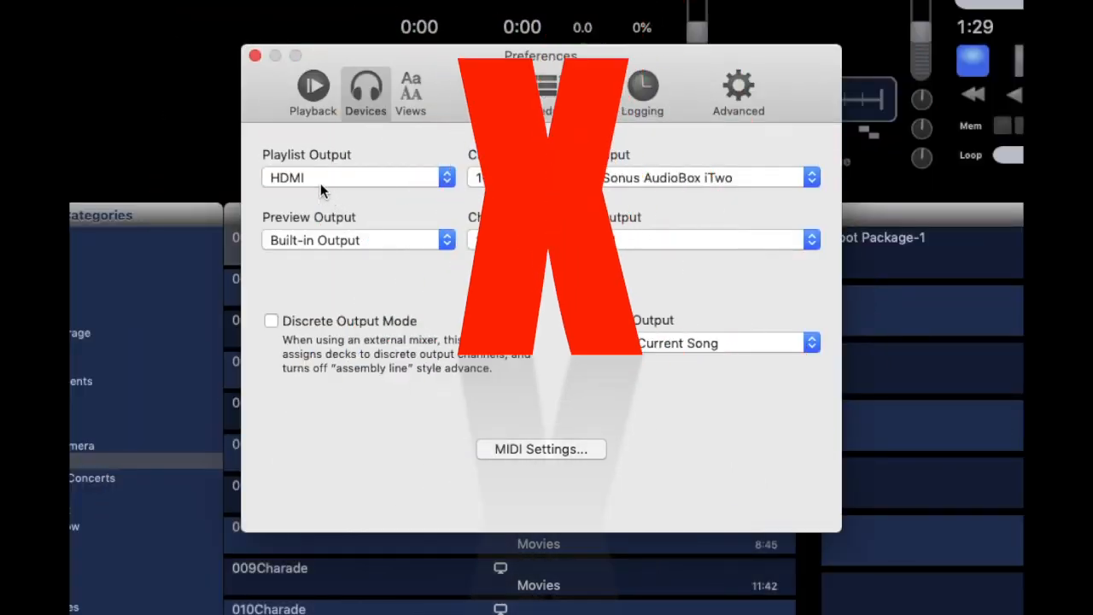
- Switch to MegaSeg and look over the playlist output choices in the device preferences and the video size options
{"action": "left_click", "coordinate": [311, 176]}
{"action": "left_click", "coordinate": [311, 215]}
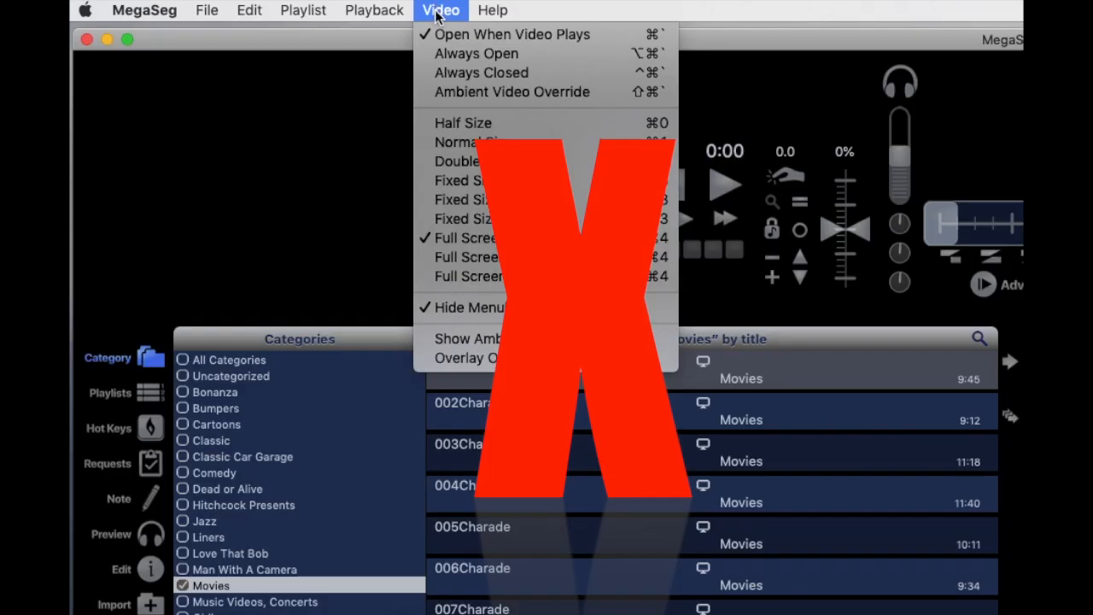
{"action": "left_click", "coordinate": [467, 203]}
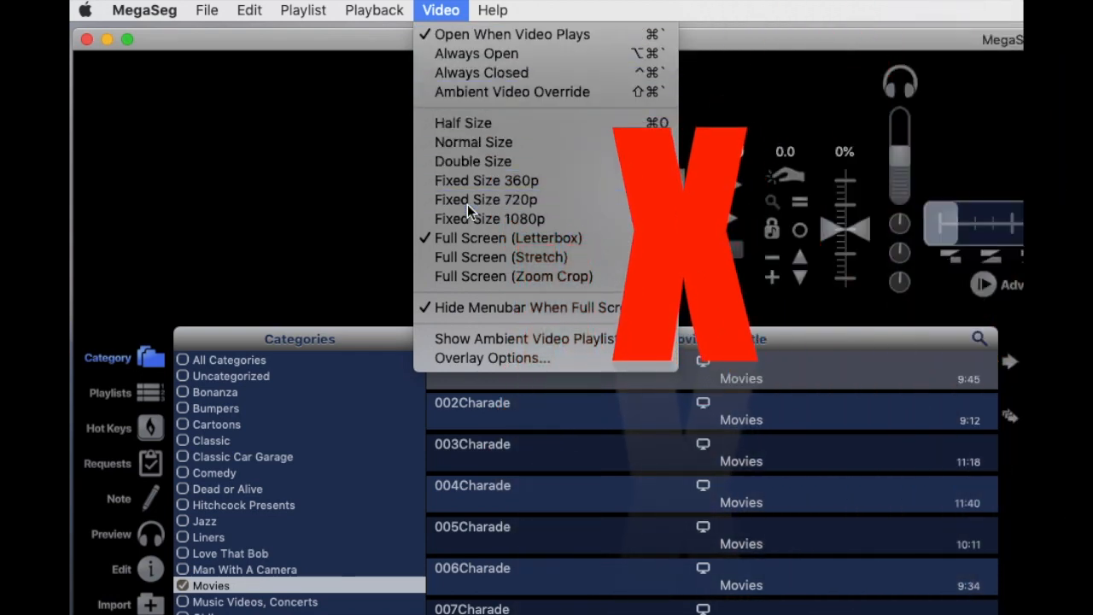
{"action": "left_click", "coordinate": [444, 12]}
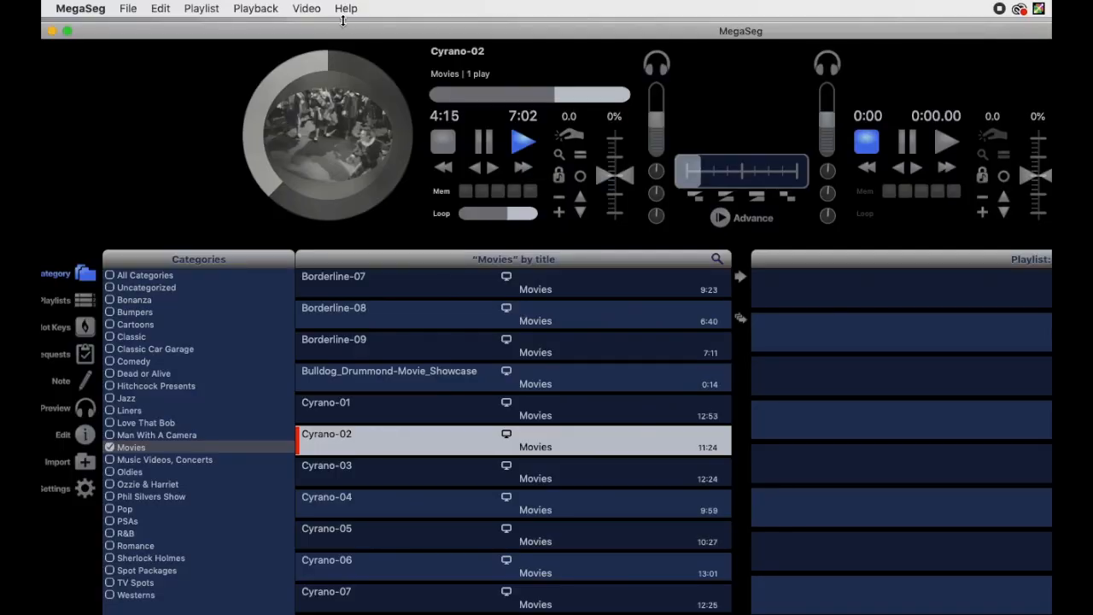
- In the video overlay options, load Logo.png from the VITV folder as the logo bug and apply the Now Playing overlay
{"action": "left_click", "coordinate": [308, 8]}
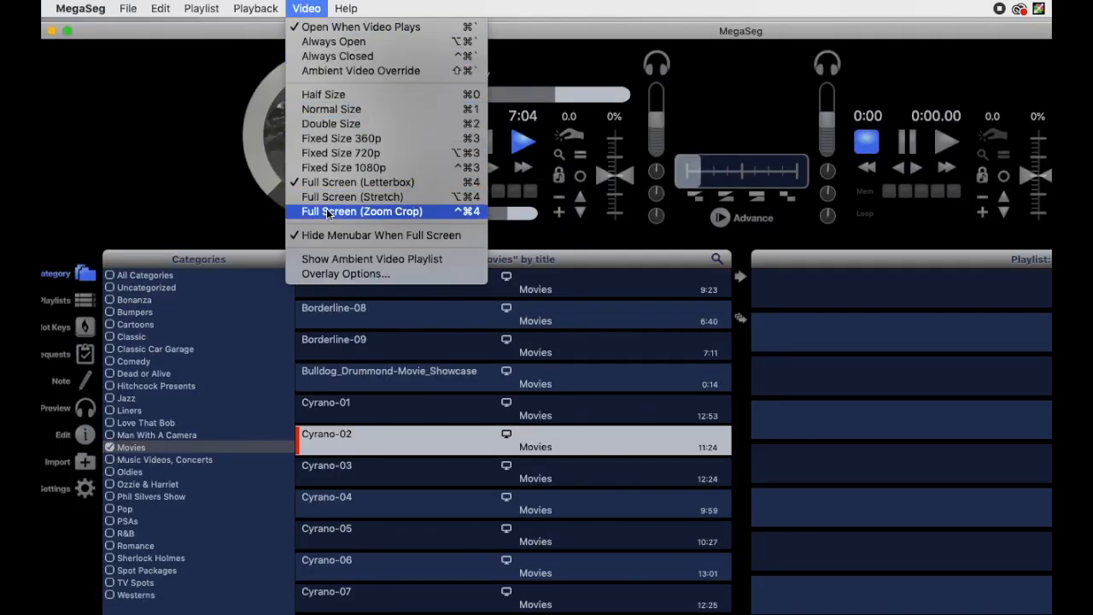
{"action": "left_click", "coordinate": [344, 274]}
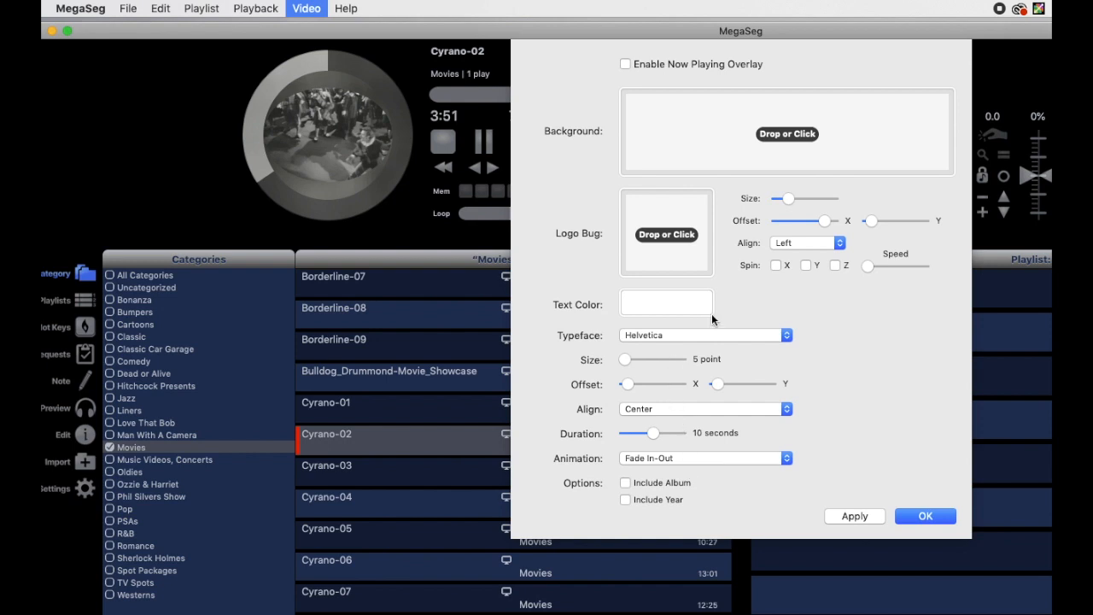
{"action": "left_click", "coordinate": [660, 236]}
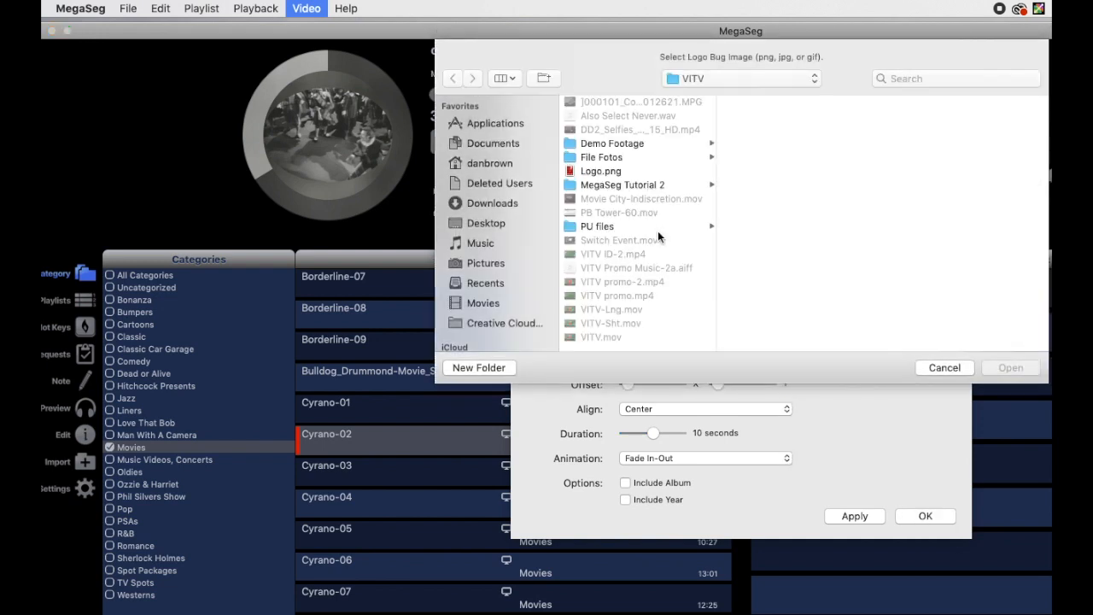
{"action": "left_click", "coordinate": [608, 174]}
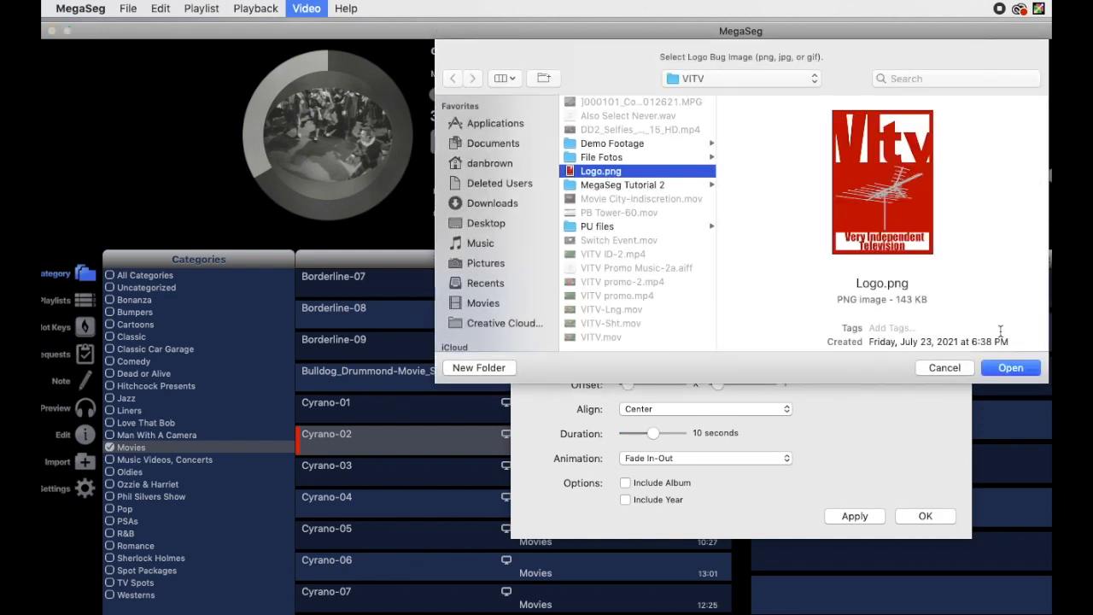
{"action": "left_click", "coordinate": [1008, 367]}
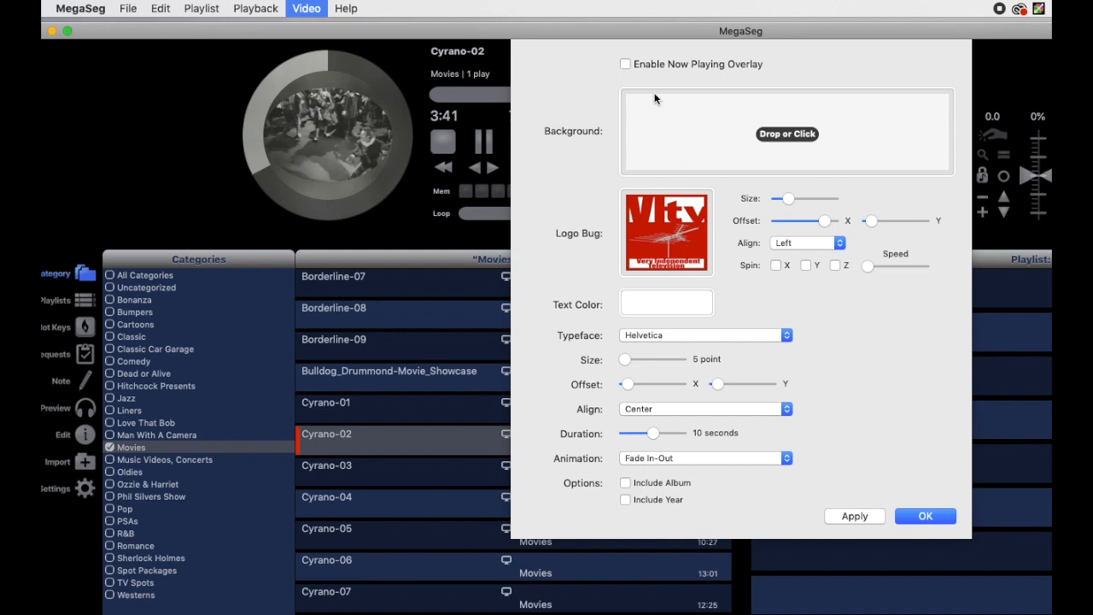
{"action": "left_click", "coordinate": [626, 65]}
{"action": "left_click", "coordinate": [856, 516]}
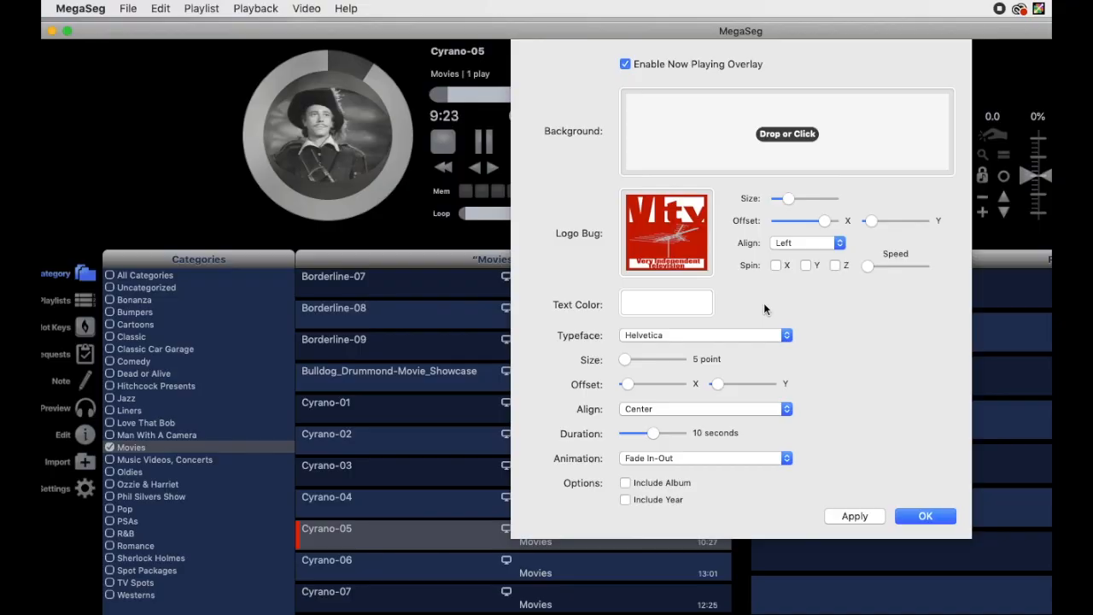
{"action": "key", "text": "Delete"}
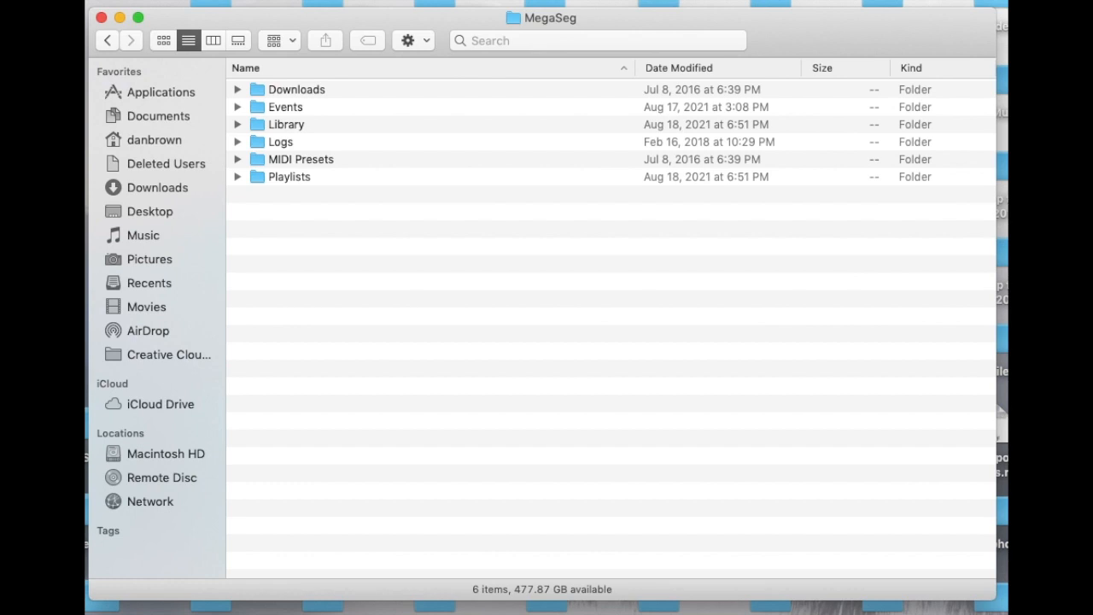
- Switch to Finder, expand the Logs folder inside the MegaSeg folder, and preview the file Log 2021-07-27
{"action": "left_click", "coordinate": [237, 142]}
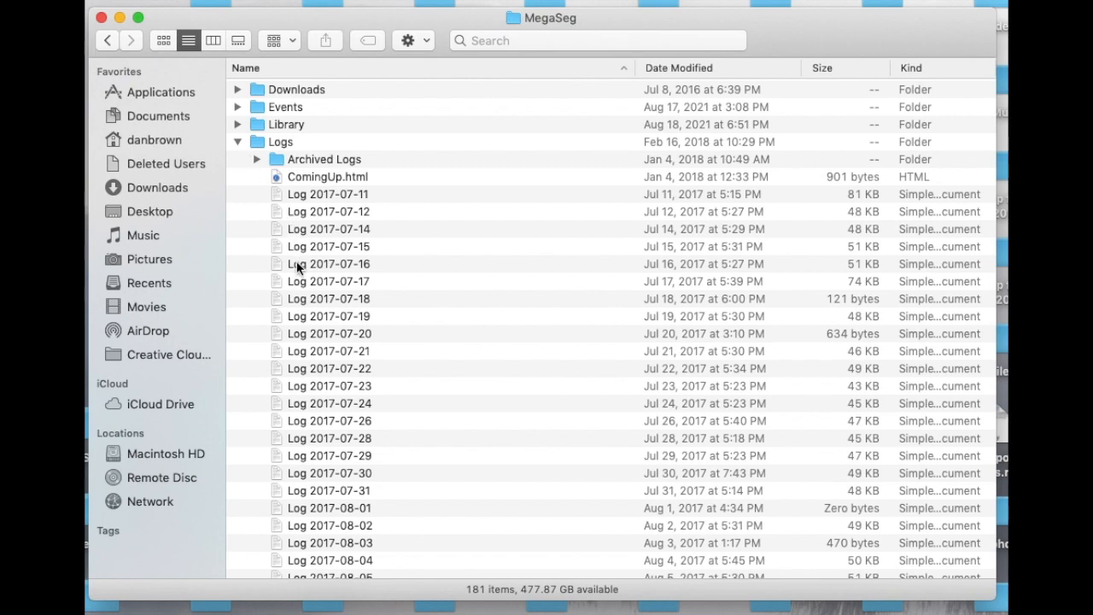
{"action": "scroll", "coordinate": [297, 268], "scroll_direction": "down", "scroll_amount": 15}
{"action": "scroll", "coordinate": [298, 267], "scroll_direction": "down", "scroll_amount": 10}
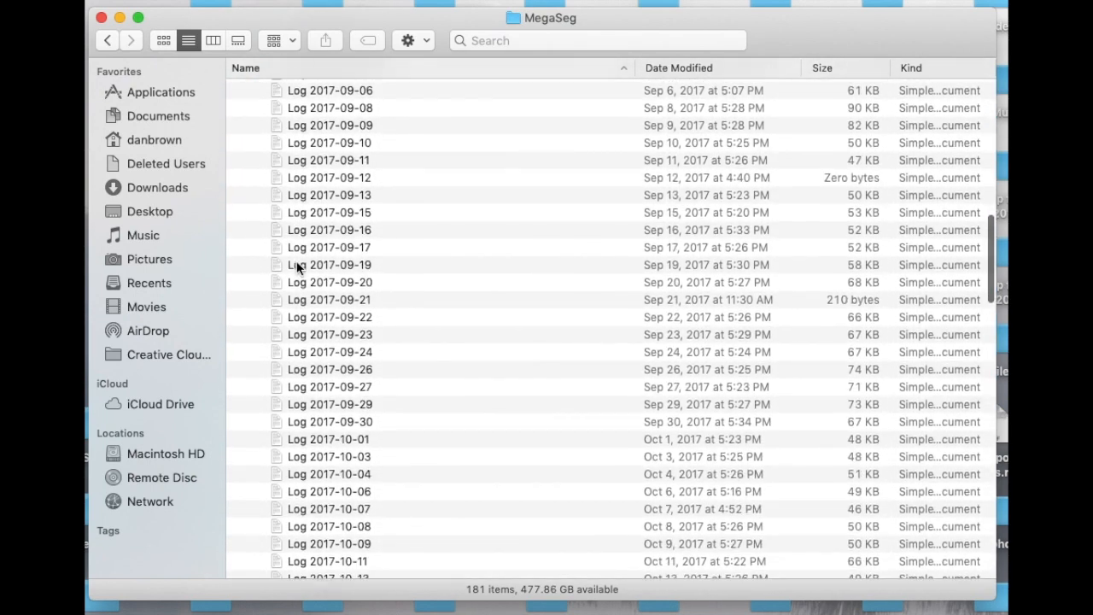
{"action": "scroll", "coordinate": [297, 268], "scroll_direction": "down", "scroll_amount": 20}
{"action": "left_click", "coordinate": [296, 341]}
{"action": "key", "text": "space"}
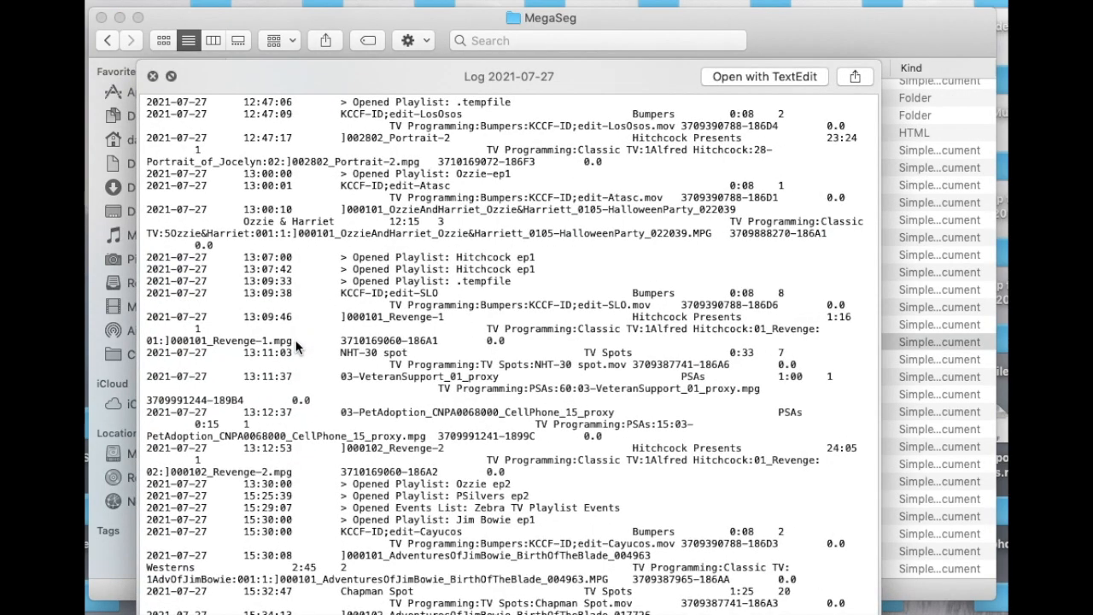